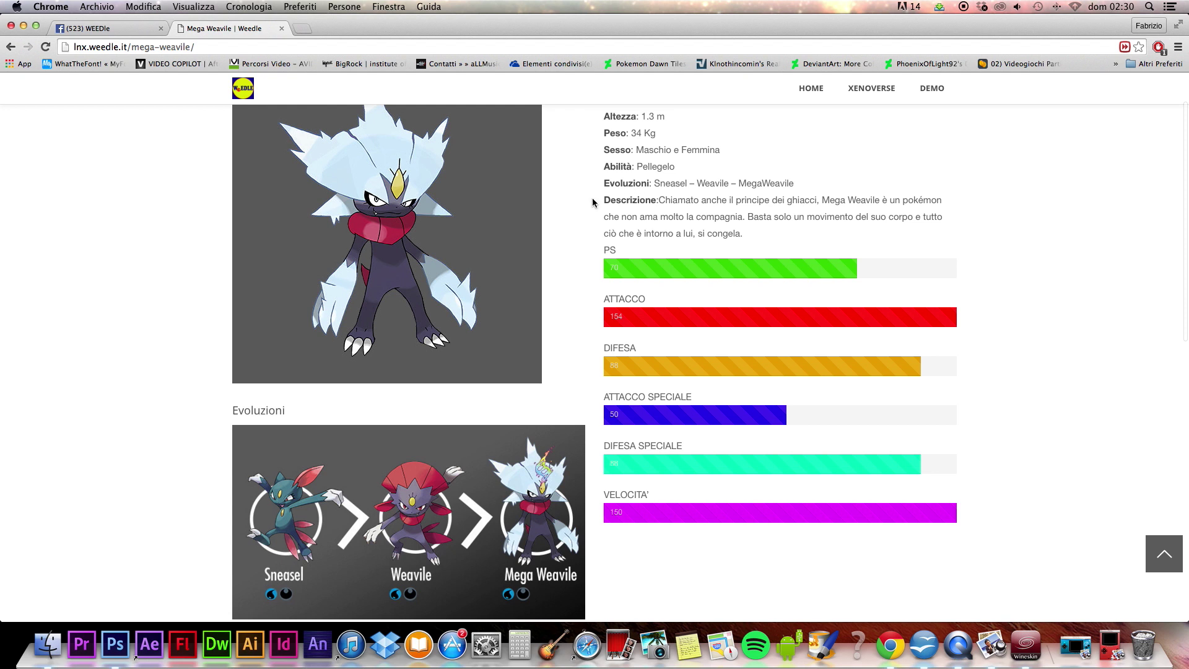
- Examine the Mega Weavile page, including its description, stat bars and evolution chain
scroll(643, 200, down, 3)
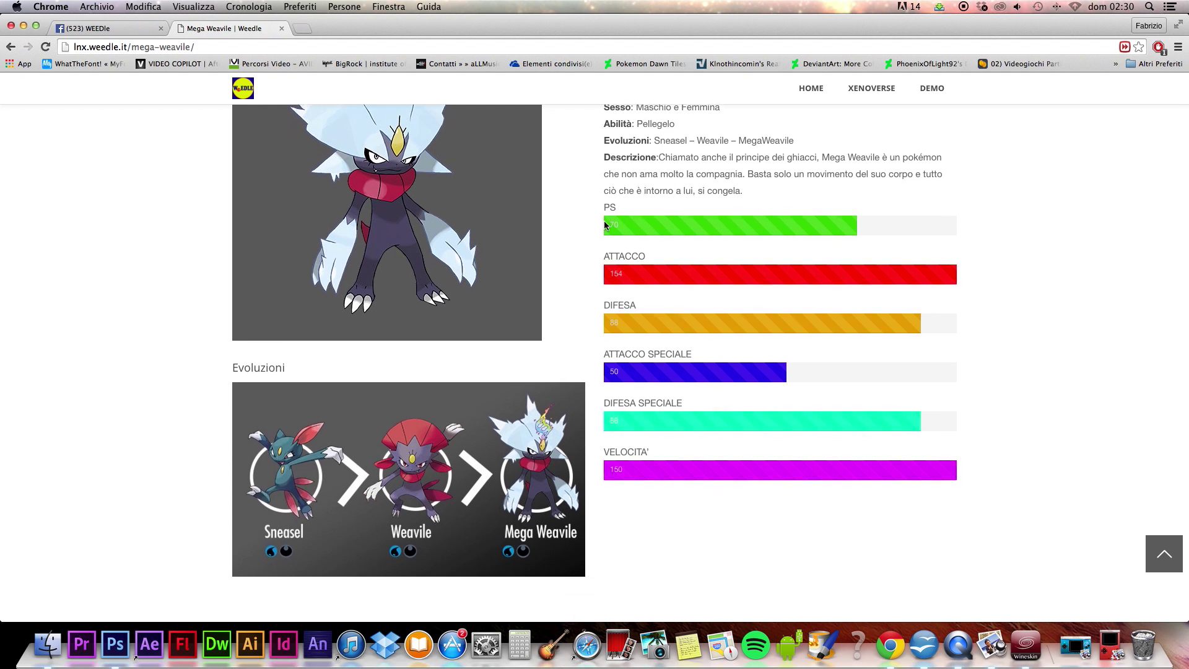
drag(690, 450, 650, 334)
click(652, 338)
scroll(652, 340, up, 5)
scroll(645, 340, down, 5)
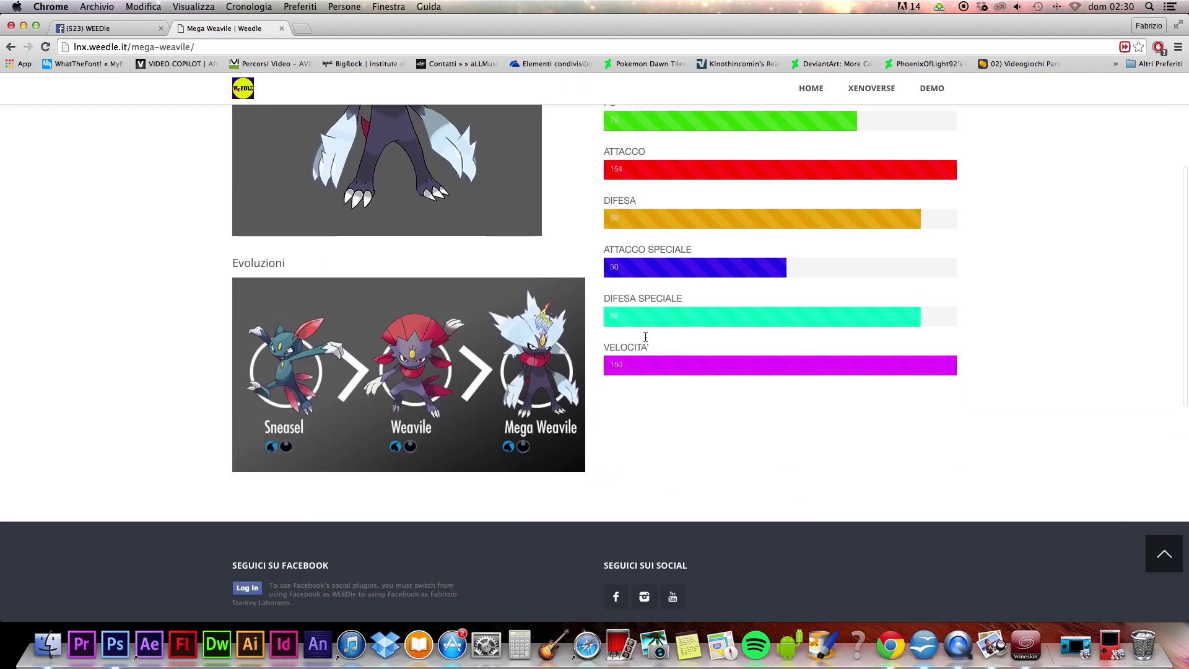
scroll(646, 340, up, 2)
scroll(645, 340, up, 5)
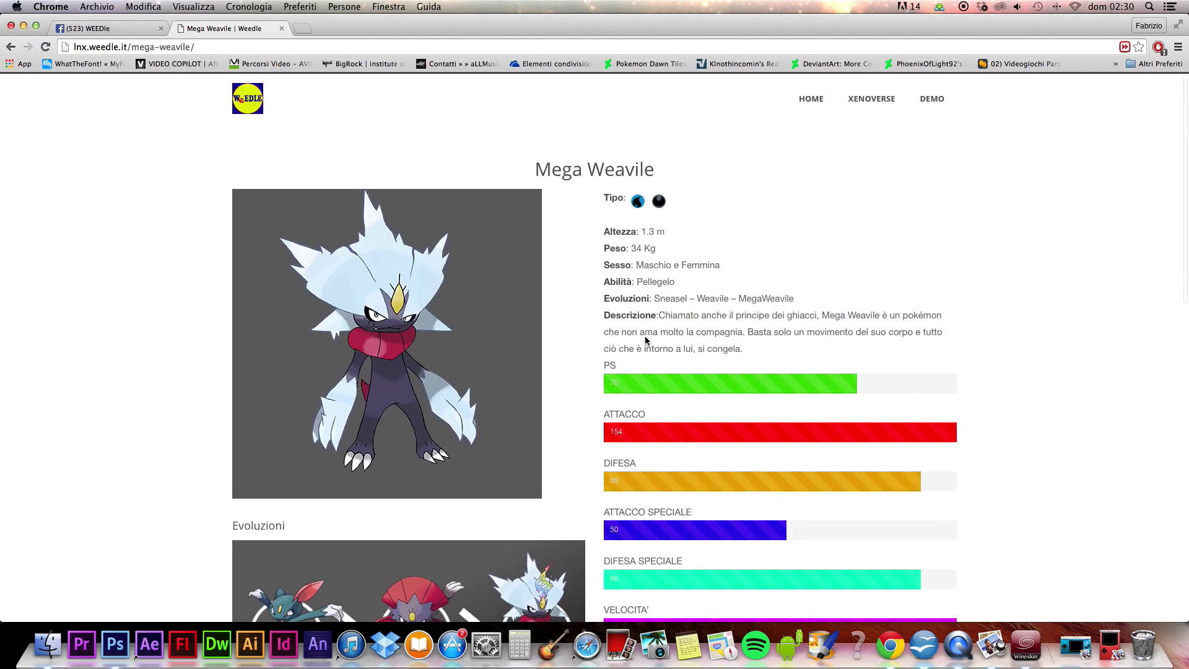
scroll(644, 340, down, 5)
scroll(613, 334, up, 5)
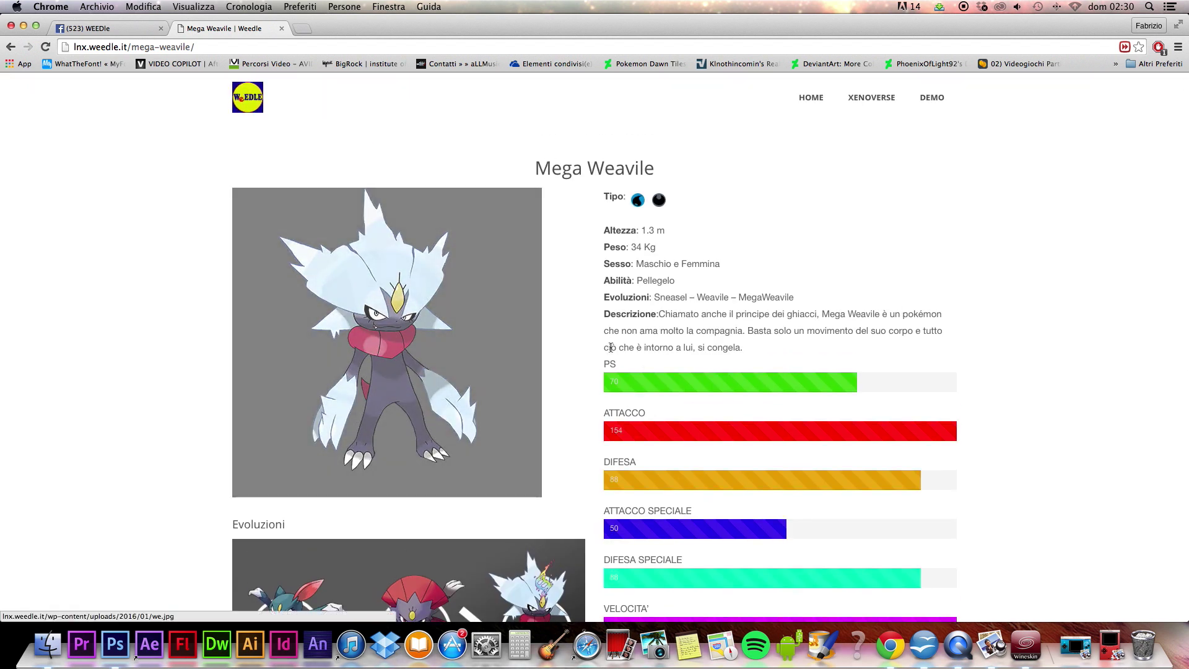
scroll(122, 258, down, 5)
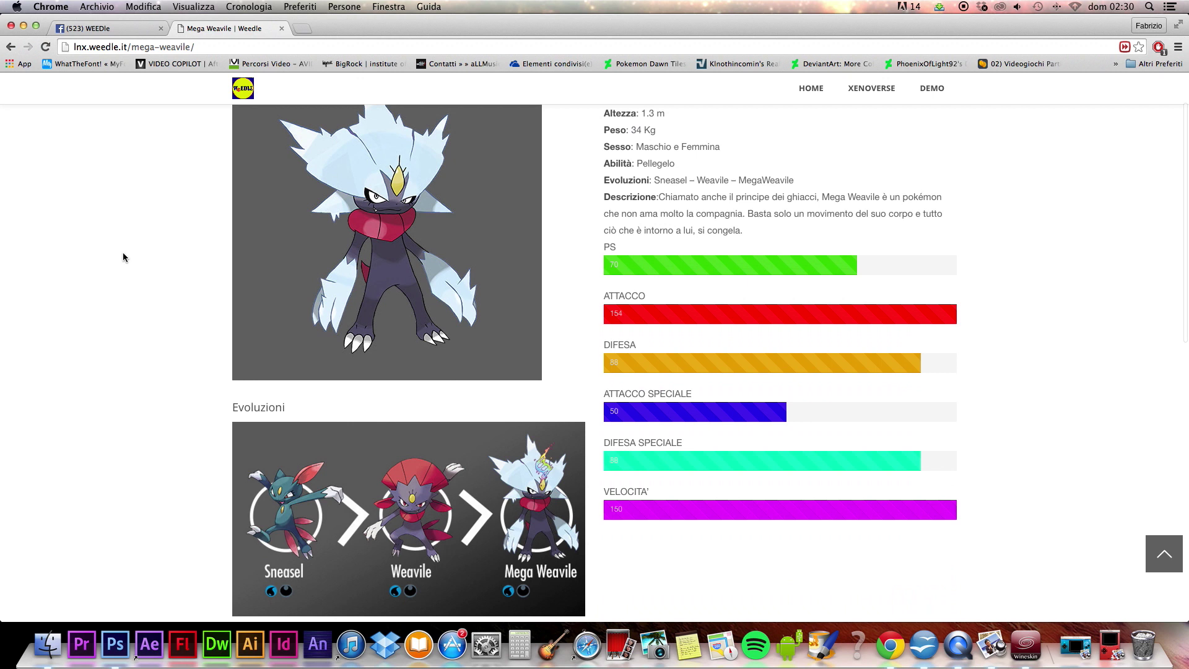
scroll(123, 254, up, 5)
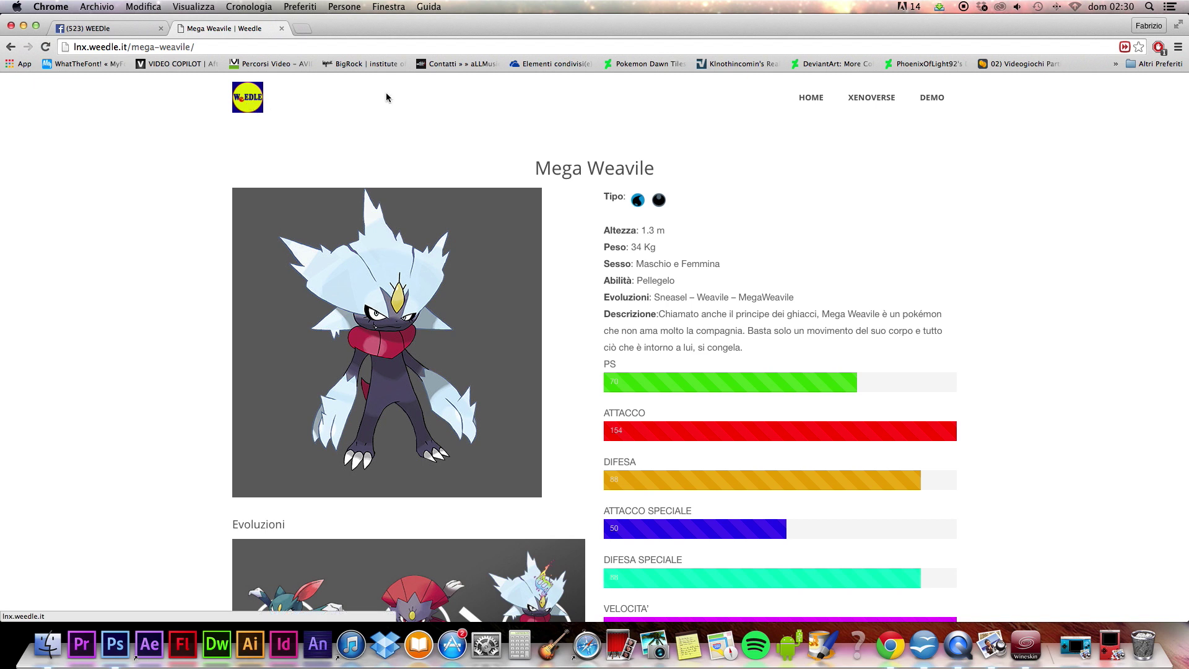
- Return to the site's home page and open the demo 2.0 page for Pokemon Xenoverse: La forza di uno
click(811, 97)
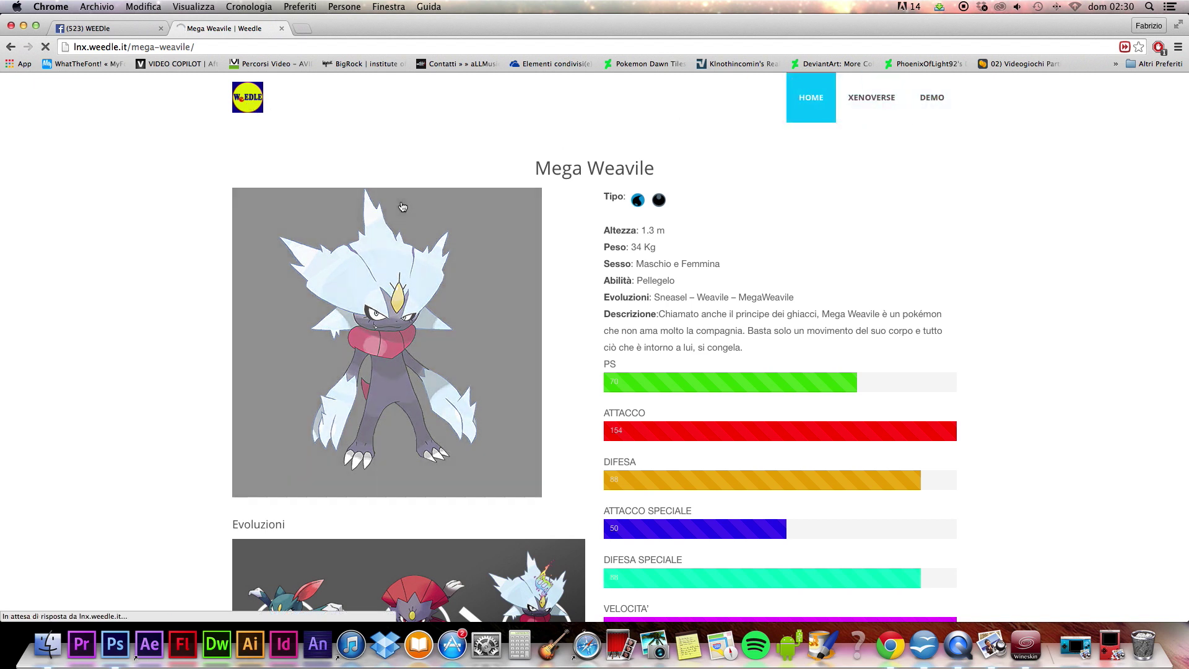
scroll(398, 194, down, 10)
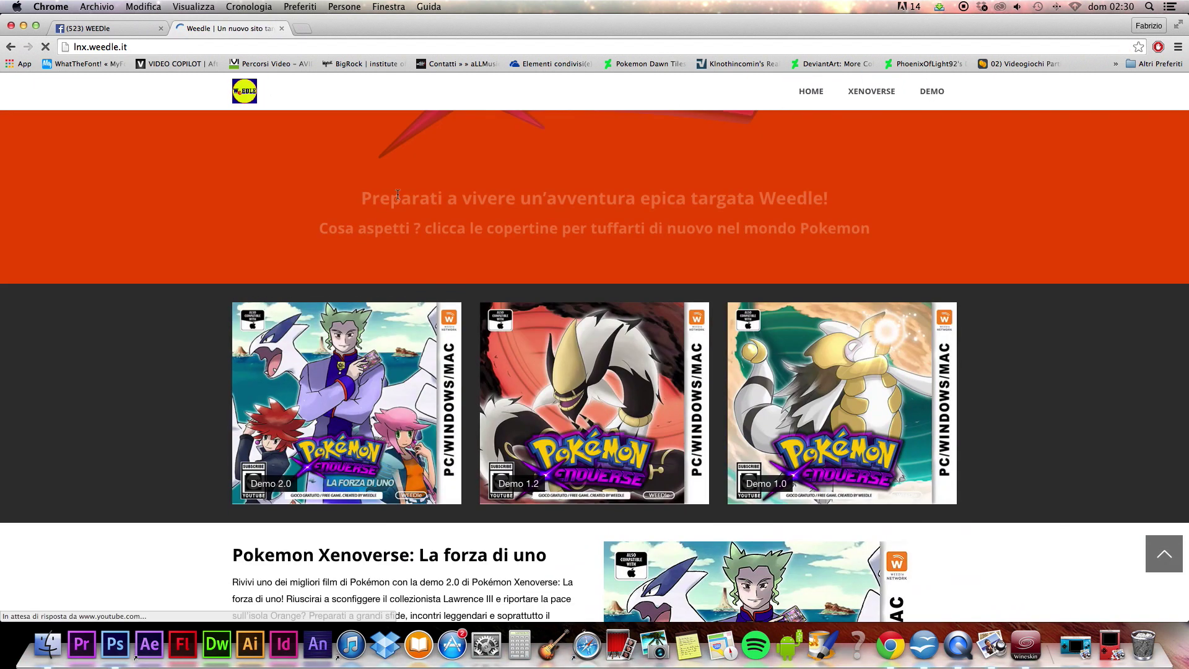
scroll(151, 233, down, 3)
scroll(120, 240, down, 5)
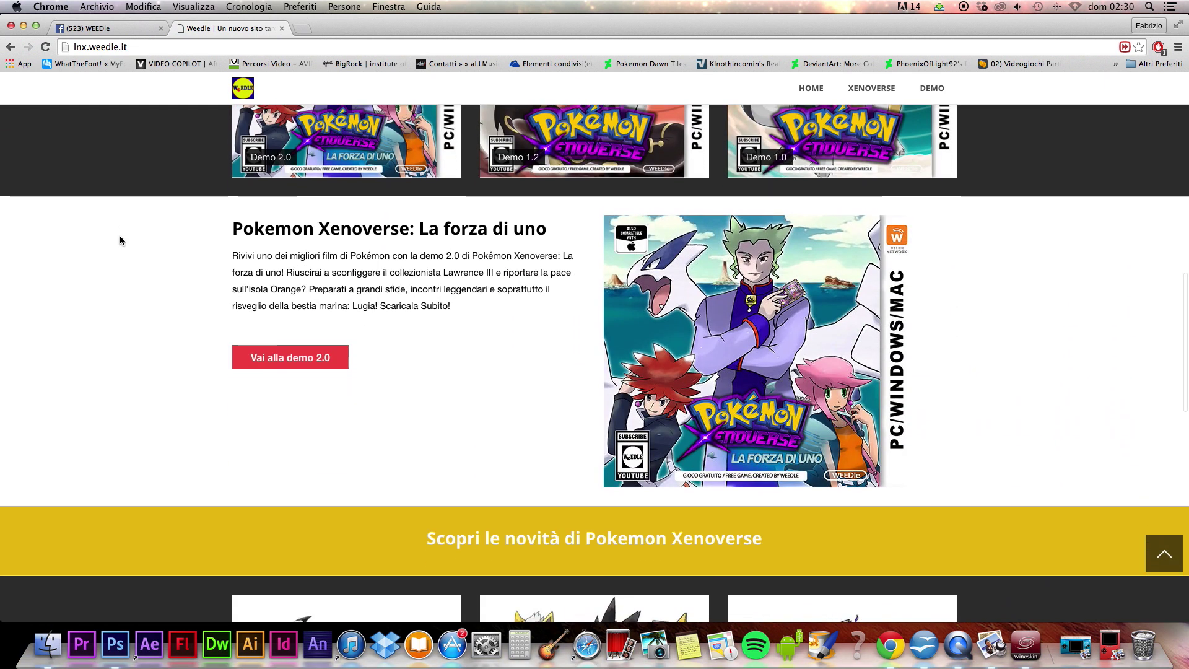
scroll(120, 236, up, 1)
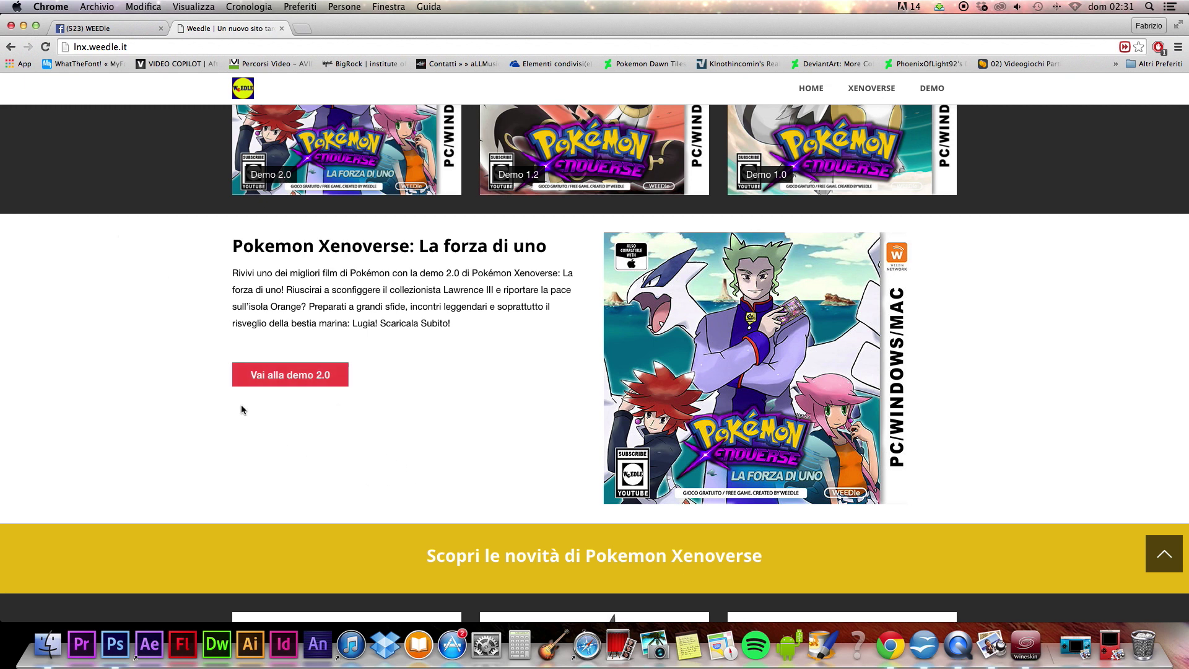
click(296, 377)
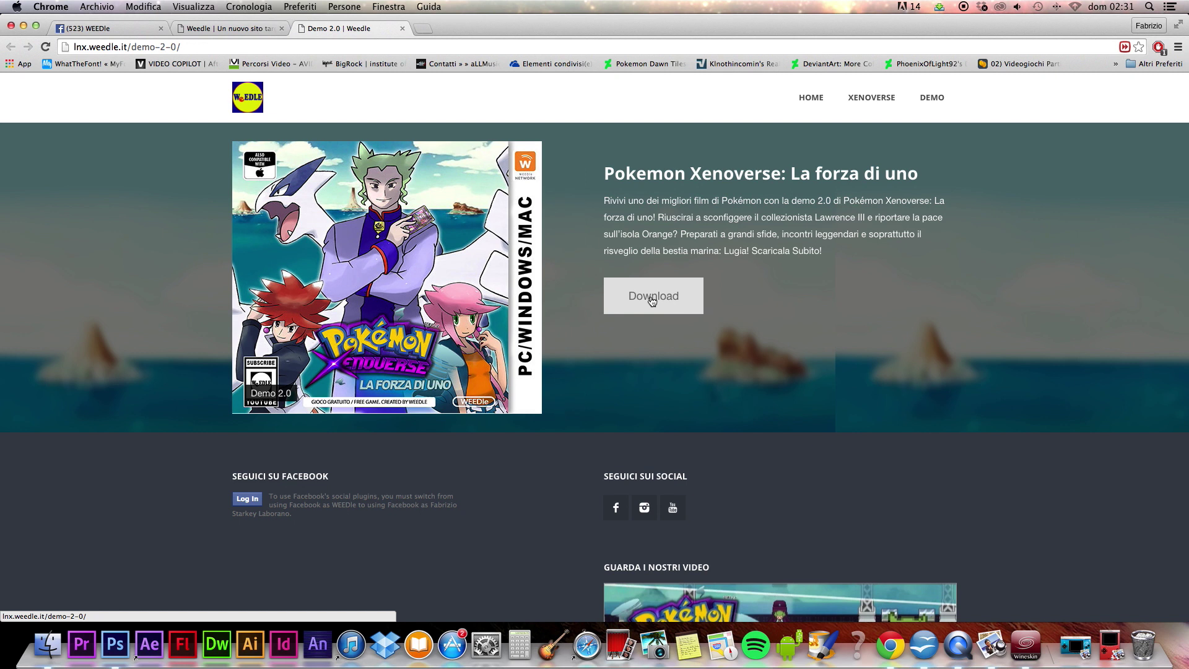
- Try the download link for demo 2.0, and minimize the browser window to reach the desktop
click(652, 299)
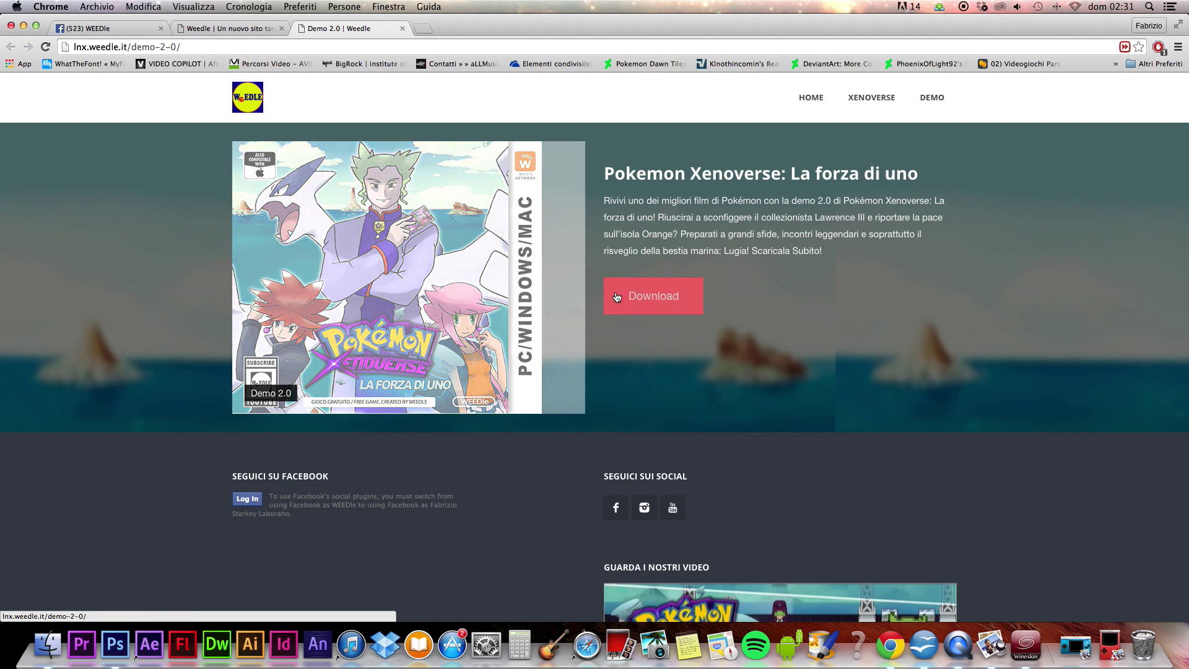
scroll(434, 204, down, 1)
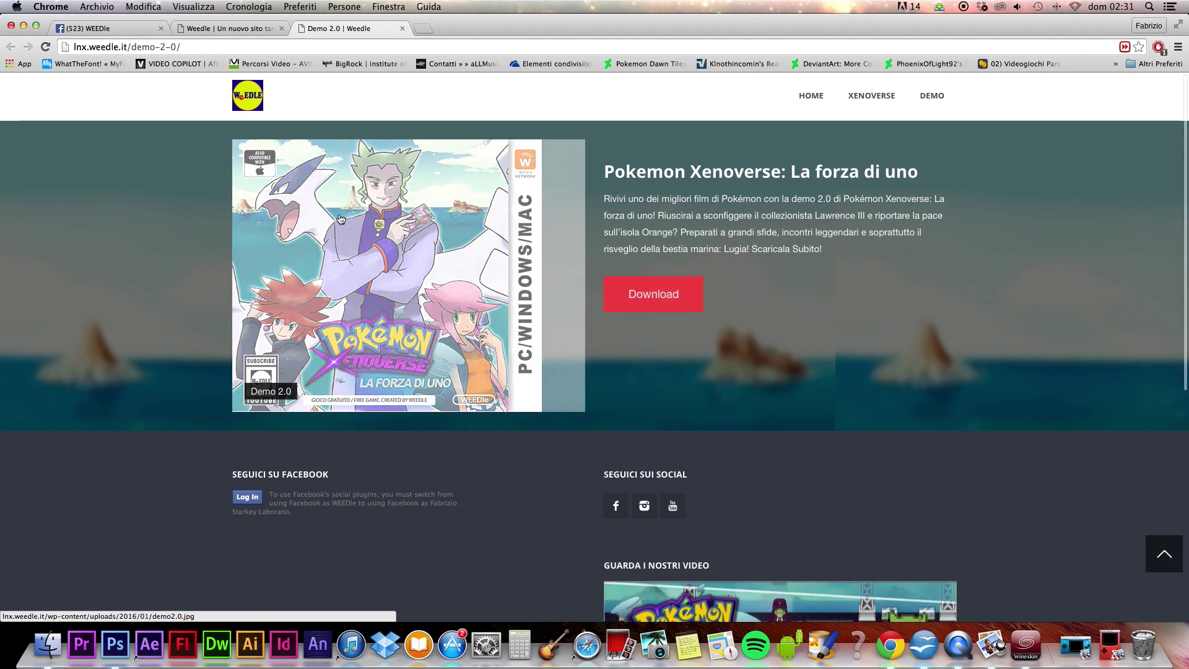
click(24, 28)
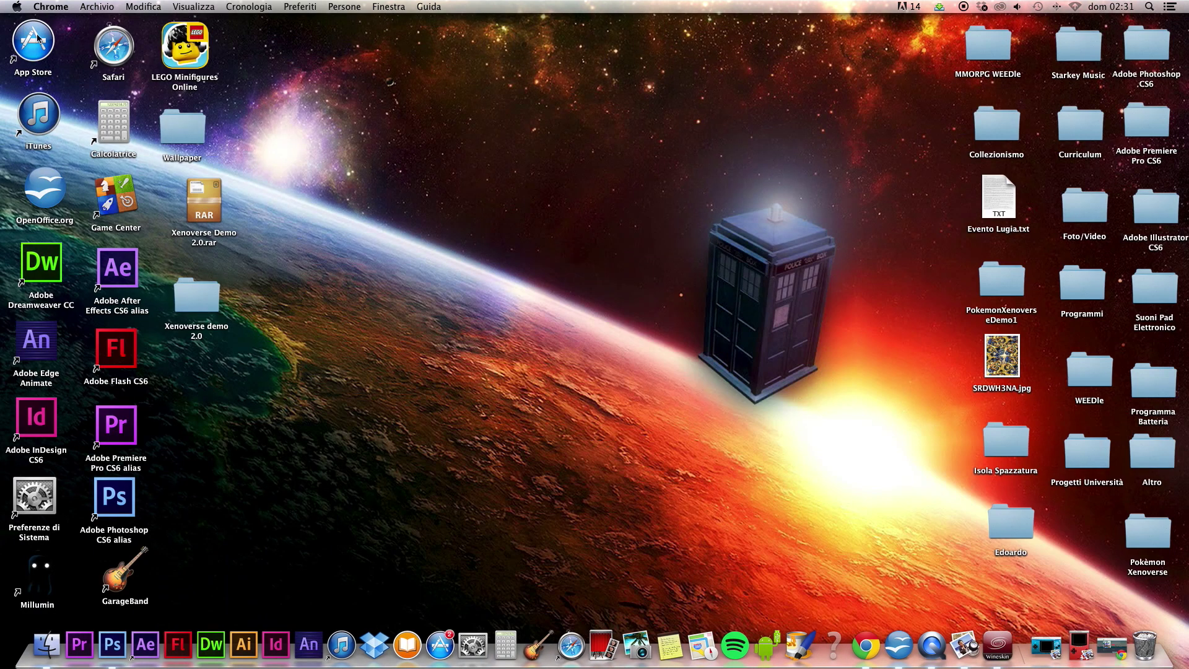
- Line up the Xenoverse Demo 2.0.rar archive and the Xenoverse demo 2.0 folder beneath the Wallpaper folder on the desktop
click(442, 259)
click(203, 208)
drag(203, 207, 186, 215)
click(276, 236)
drag(190, 301, 174, 288)
click(282, 291)
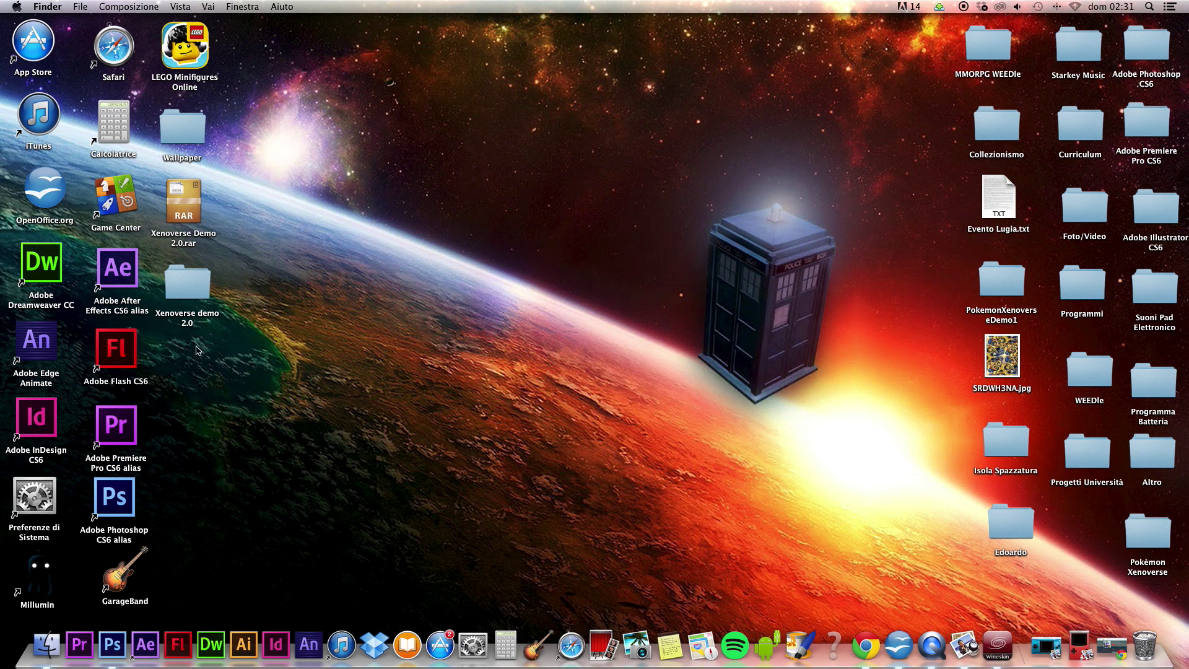
- Open the Xenoverse demo 2.0 folder, enlarge its window to show all files, and select Game.exe
double_click(180, 286)
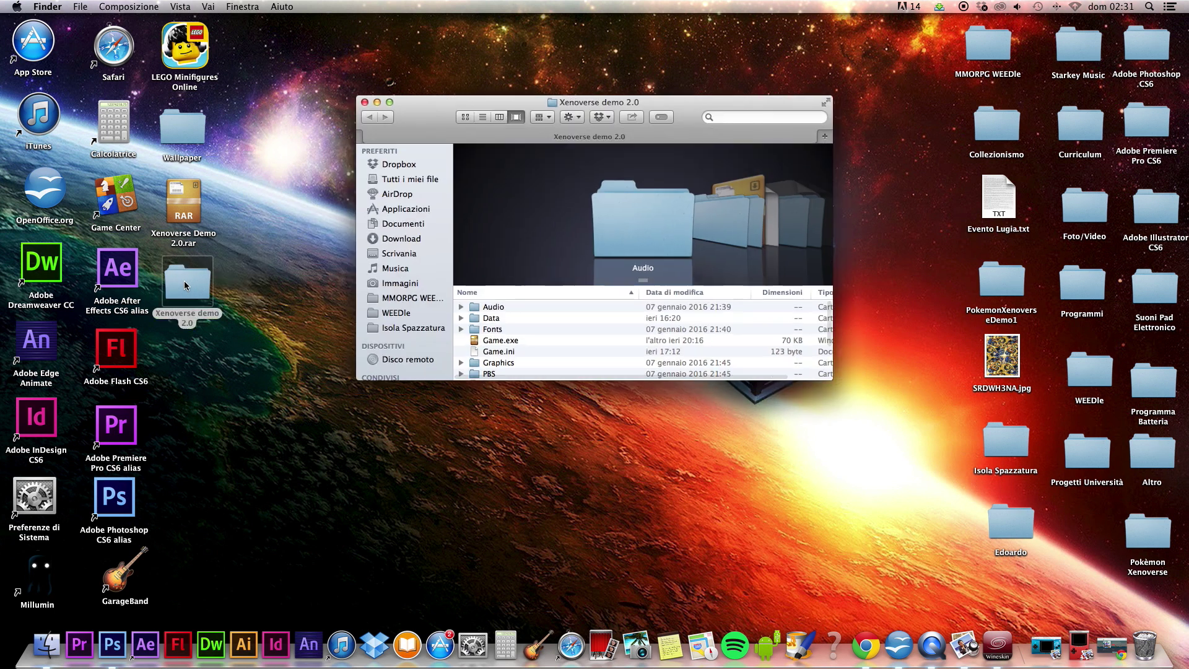
drag(832, 378, 888, 570)
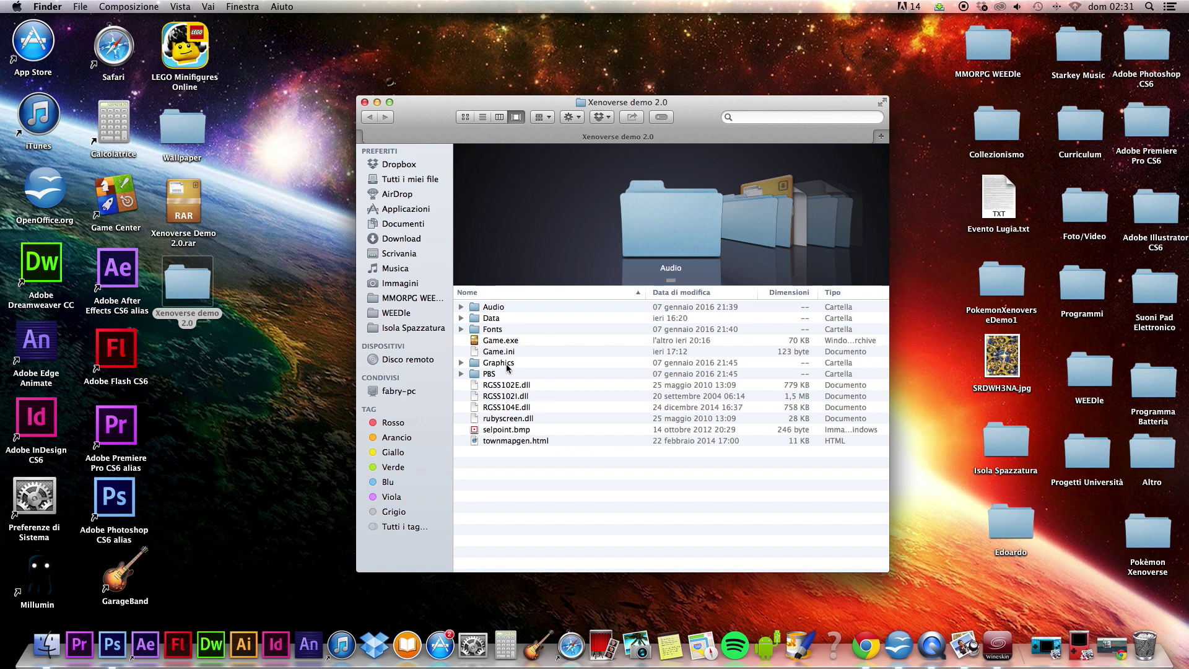
click(513, 344)
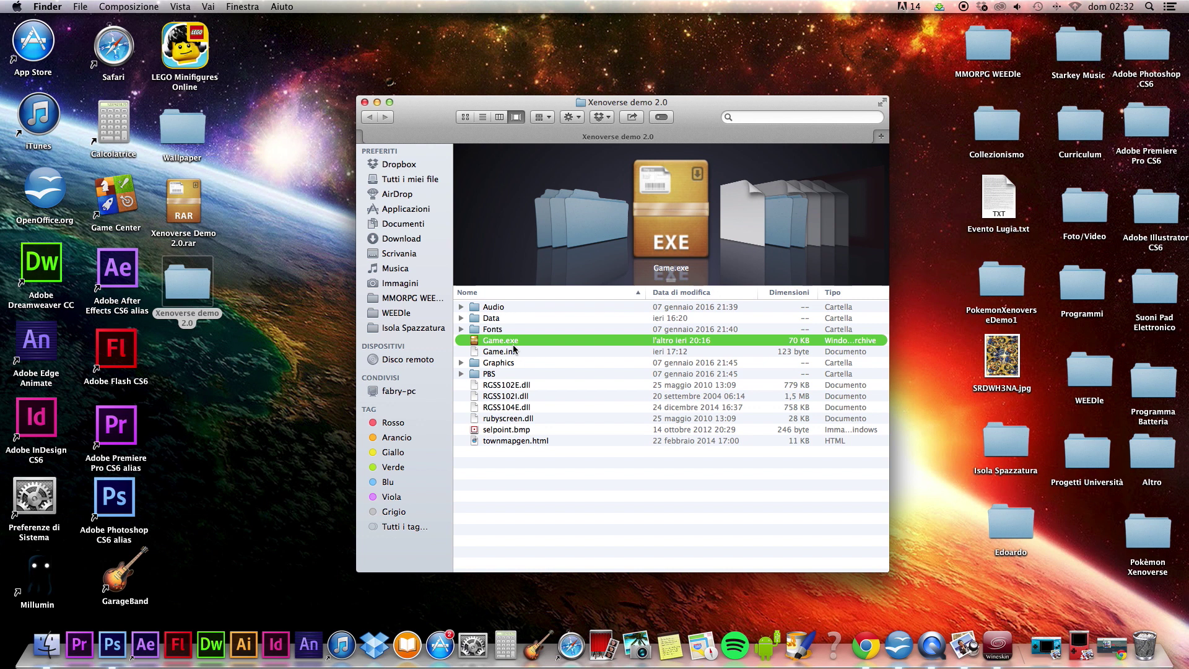
- Look over the Audio, Data and Fonts folders and the Game.exe file in the demo folder
click(495, 330)
click(496, 318)
click(499, 307)
click(497, 319)
click(496, 329)
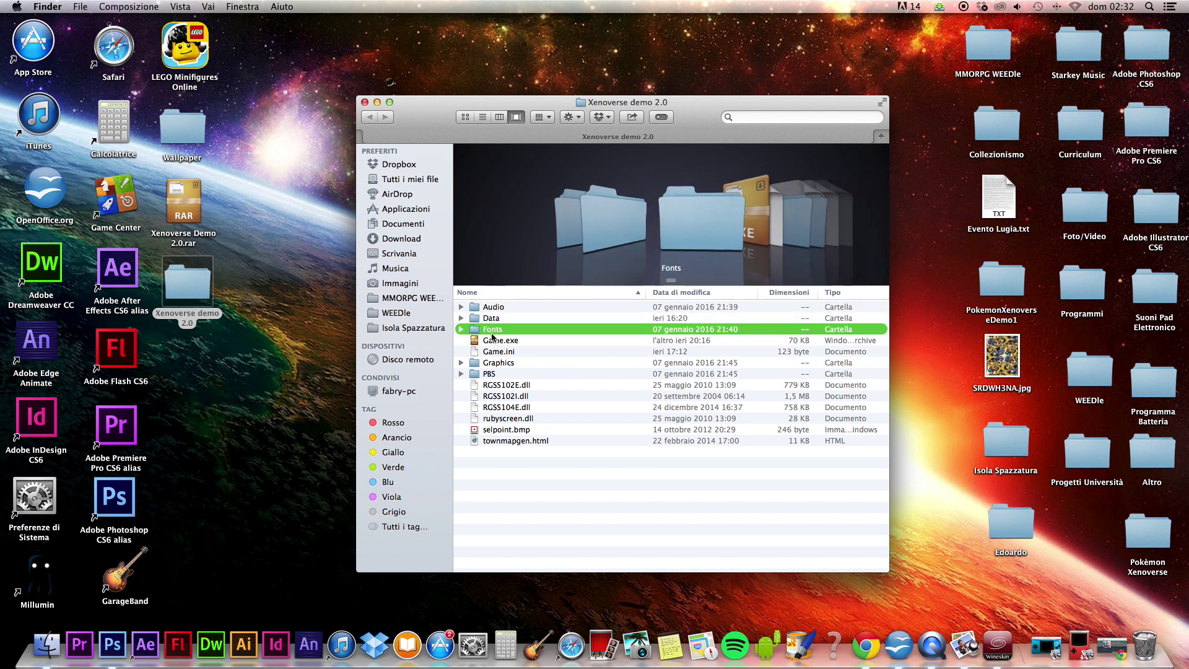
click(494, 340)
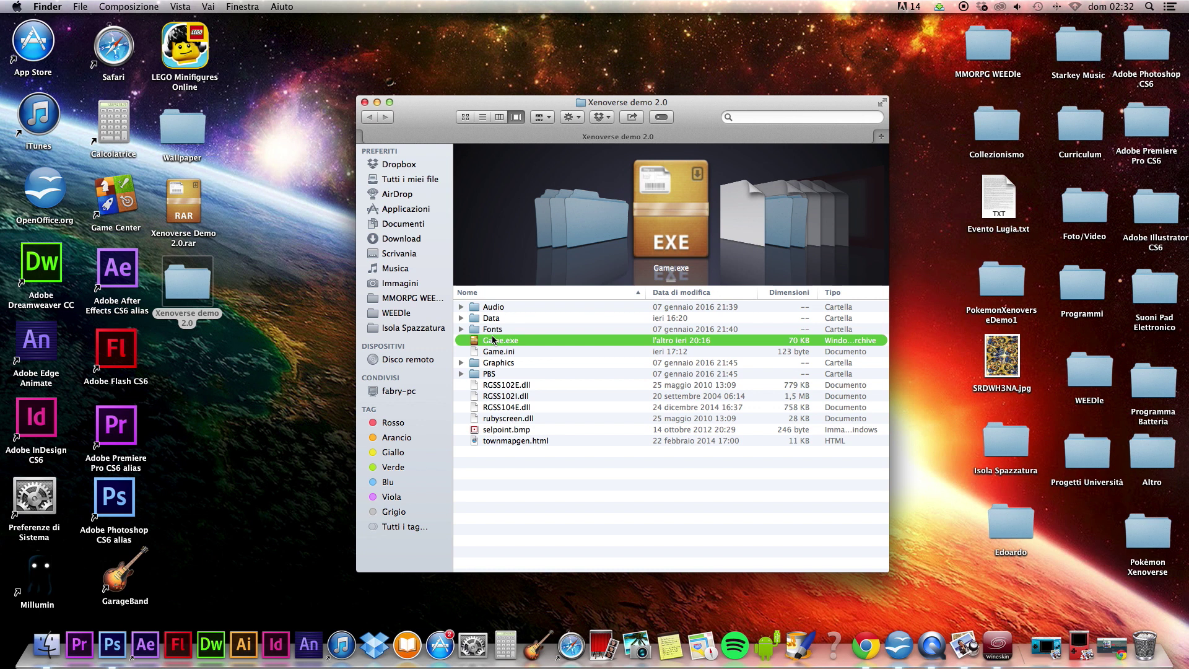
click(495, 329)
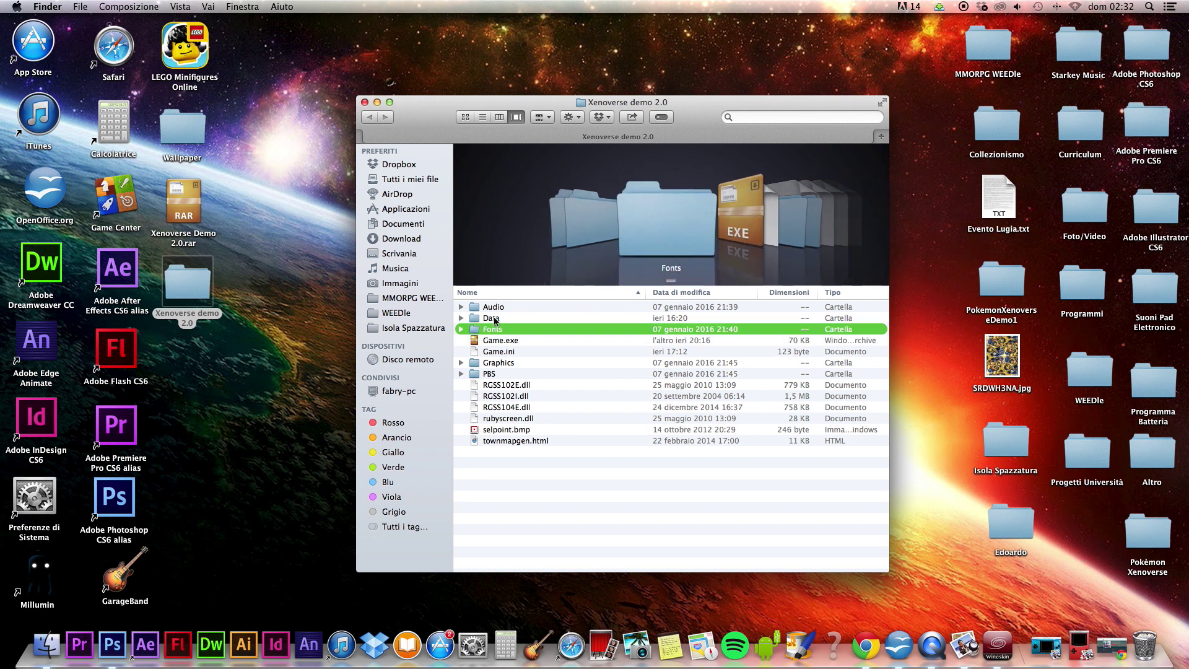
click(496, 319)
key(Up)
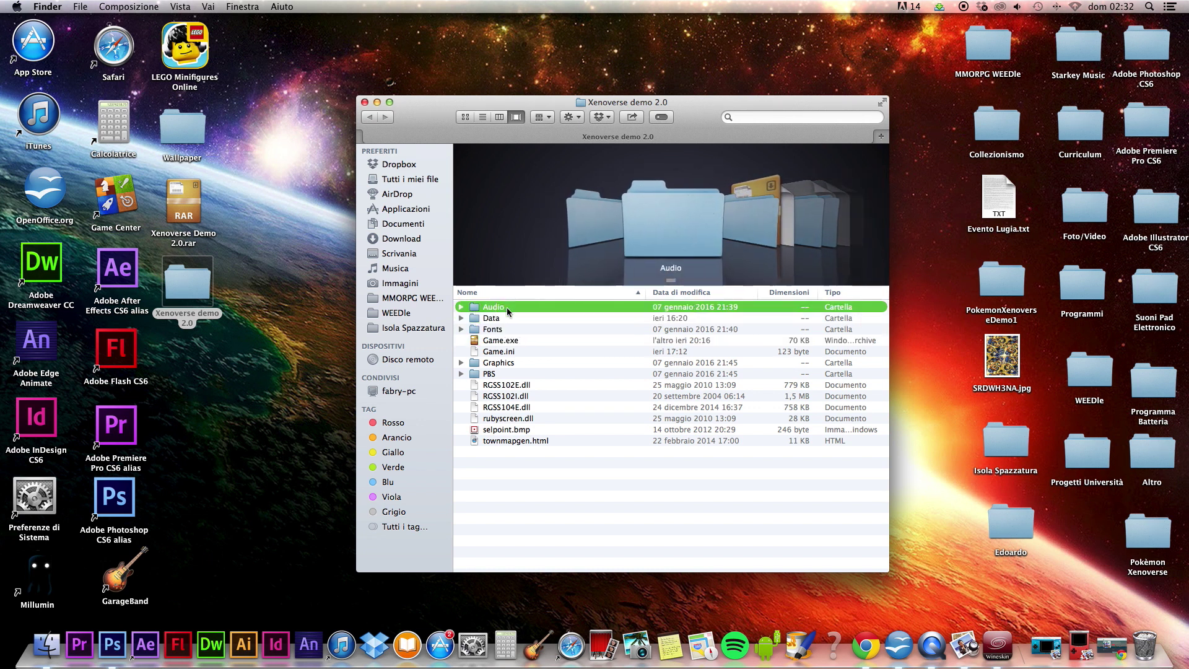
click(492, 319)
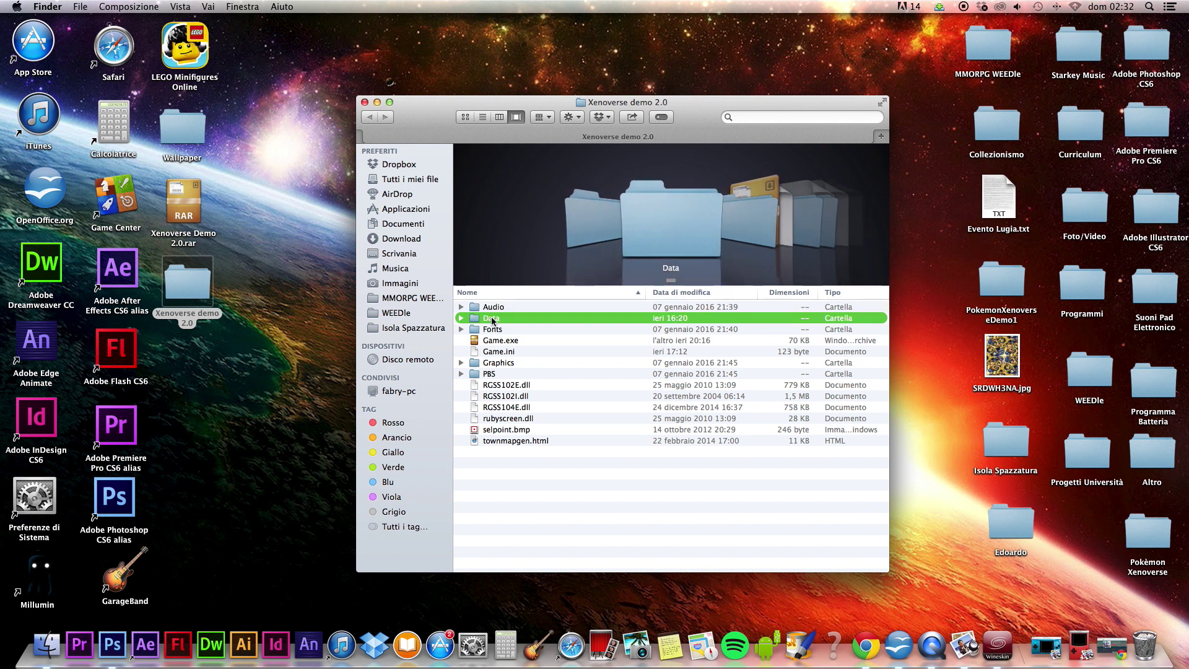
click(486, 328)
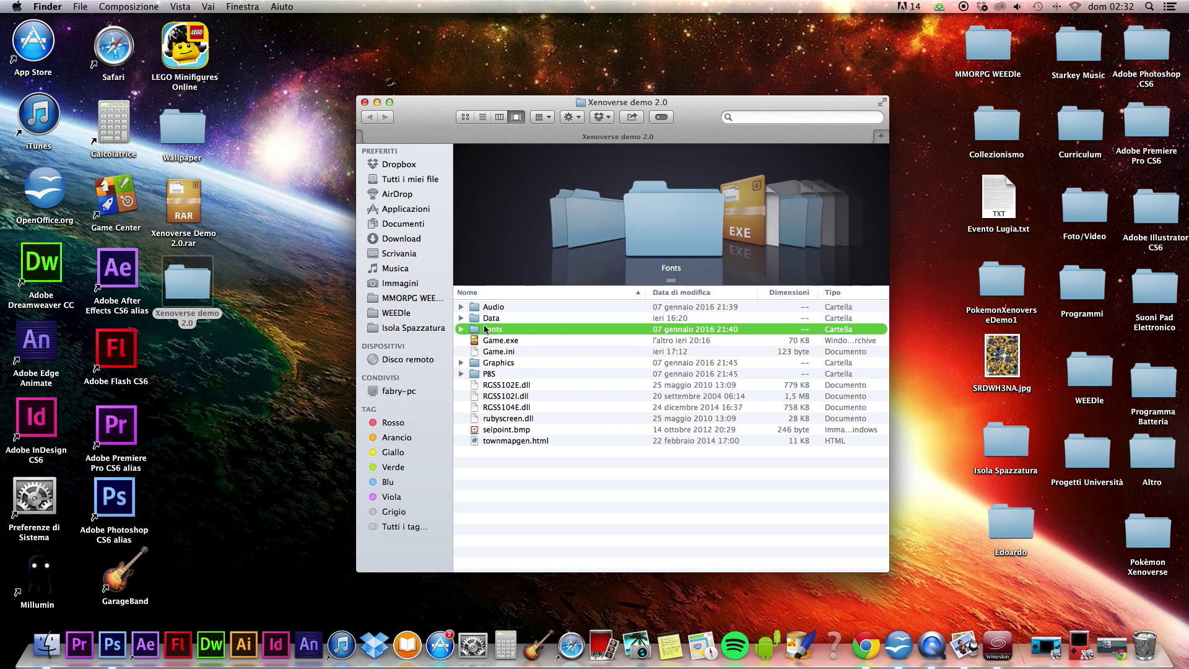
- Open Game.exe with Wineskin and move the Installer window clear of the folder's file list
double_click(509, 341)
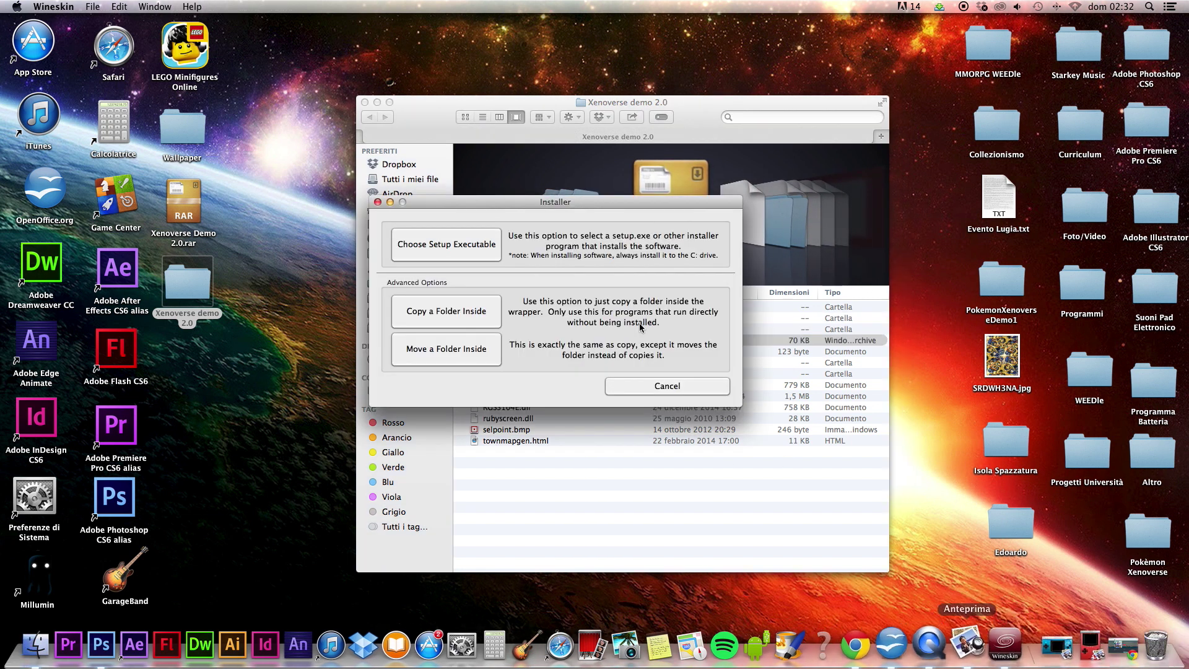
drag(569, 204, 501, 136)
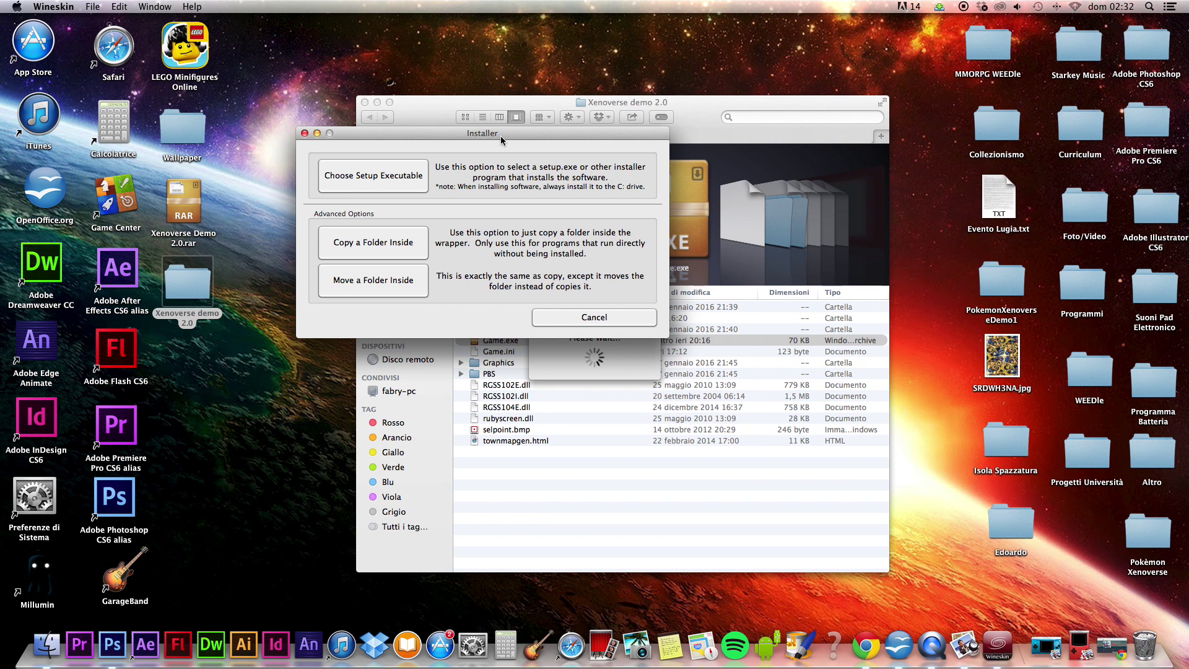
click(508, 342)
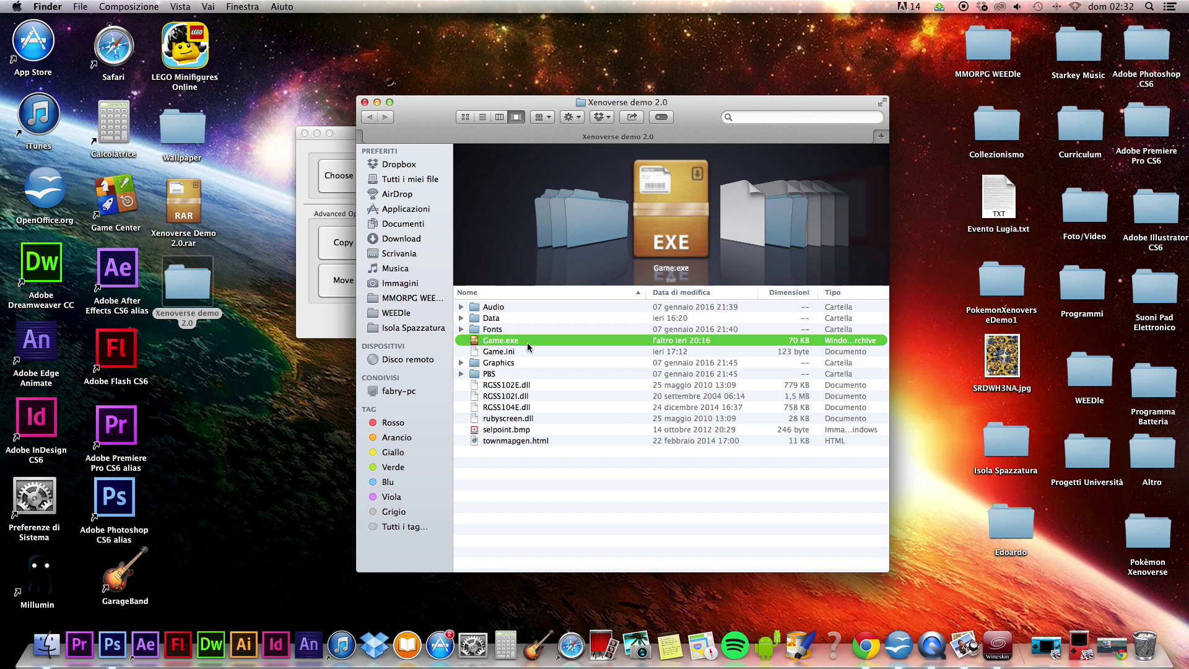
click(309, 213)
drag(479, 133, 581, 45)
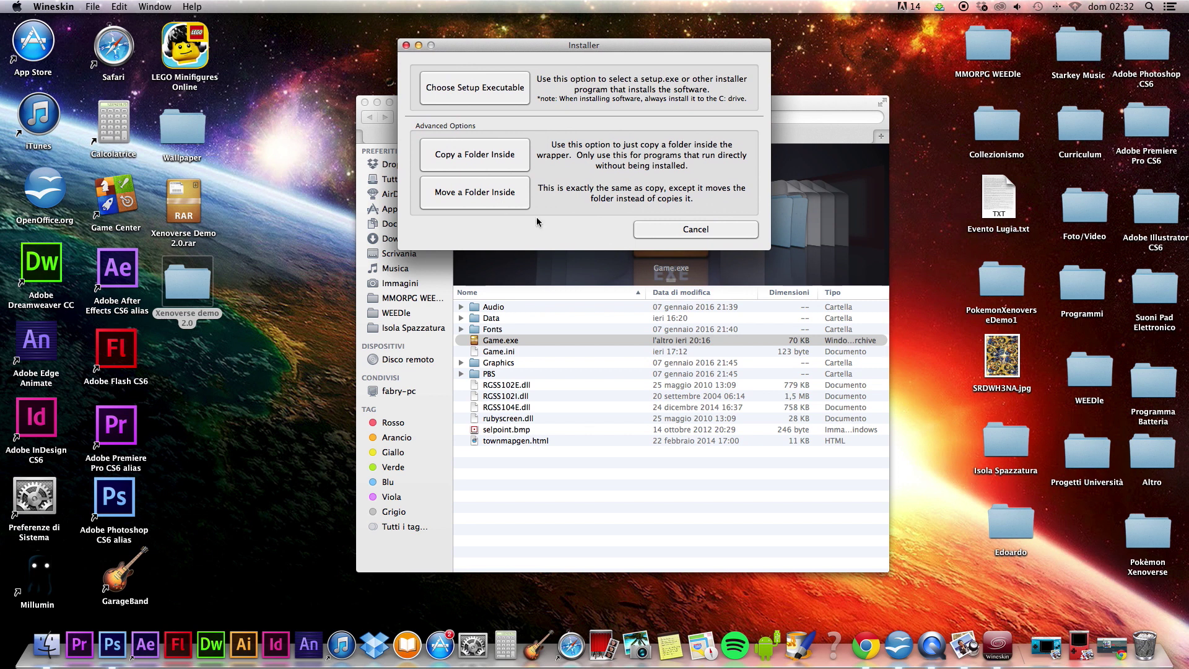
click(518, 340)
click(504, 48)
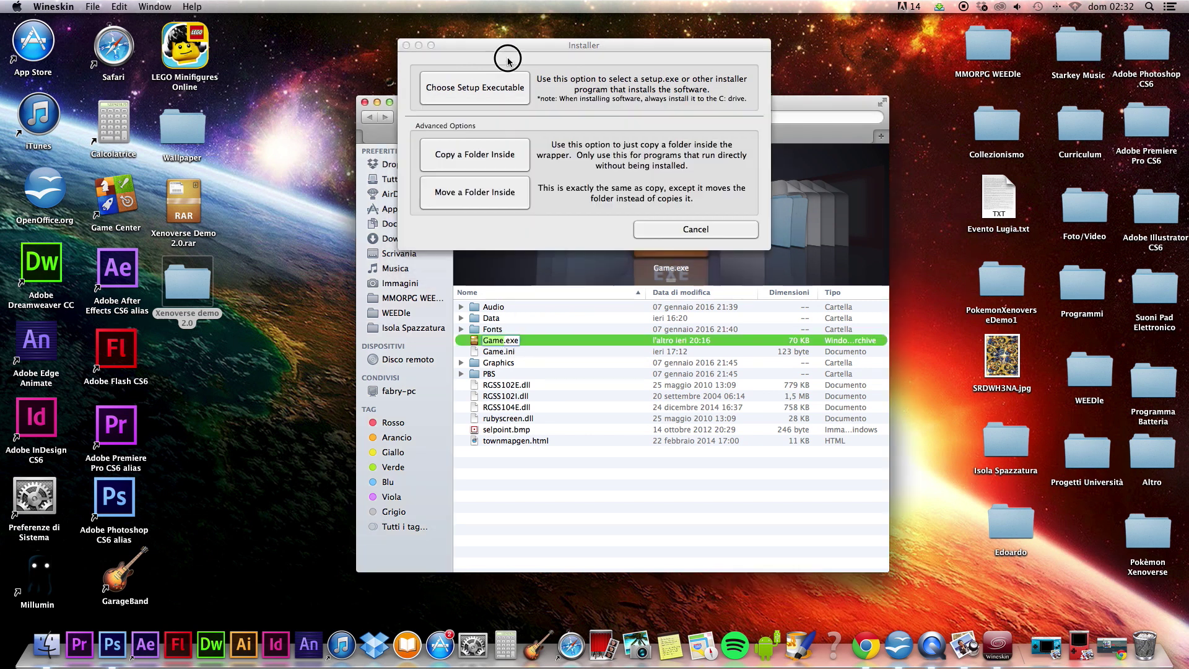
- Choose the game executable in the desktop's Xenoverse demo 2.0 folder as the setup program, and reposition the launched game window slightly
click(502, 93)
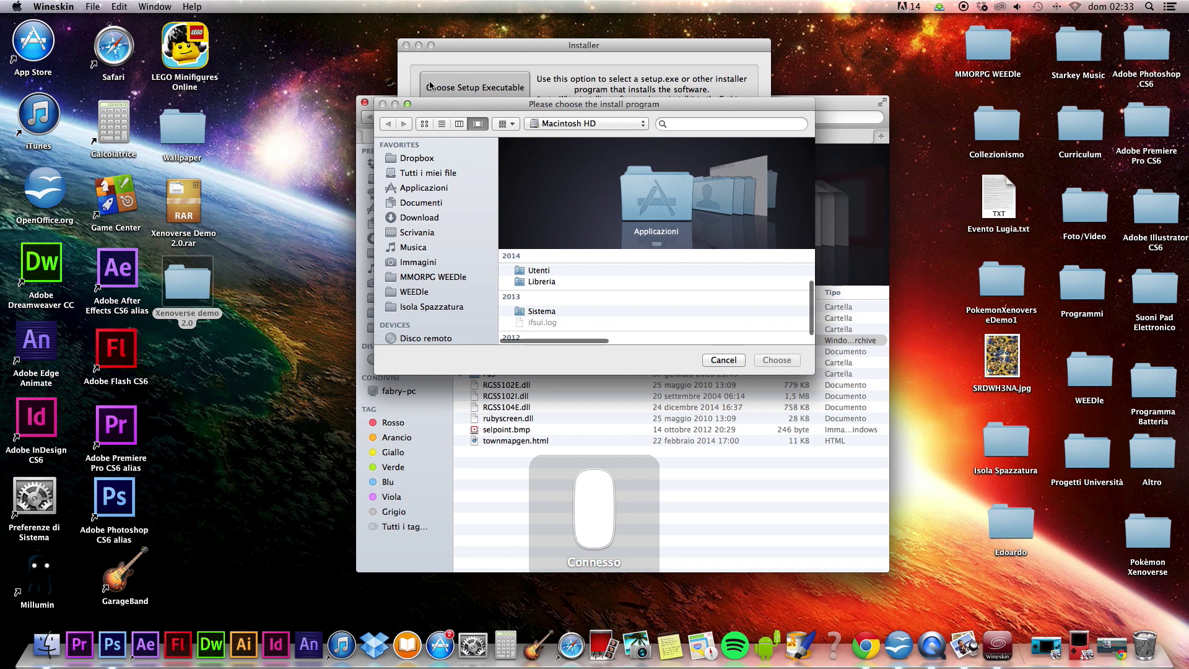
click(417, 232)
scroll(549, 287, down, 10)
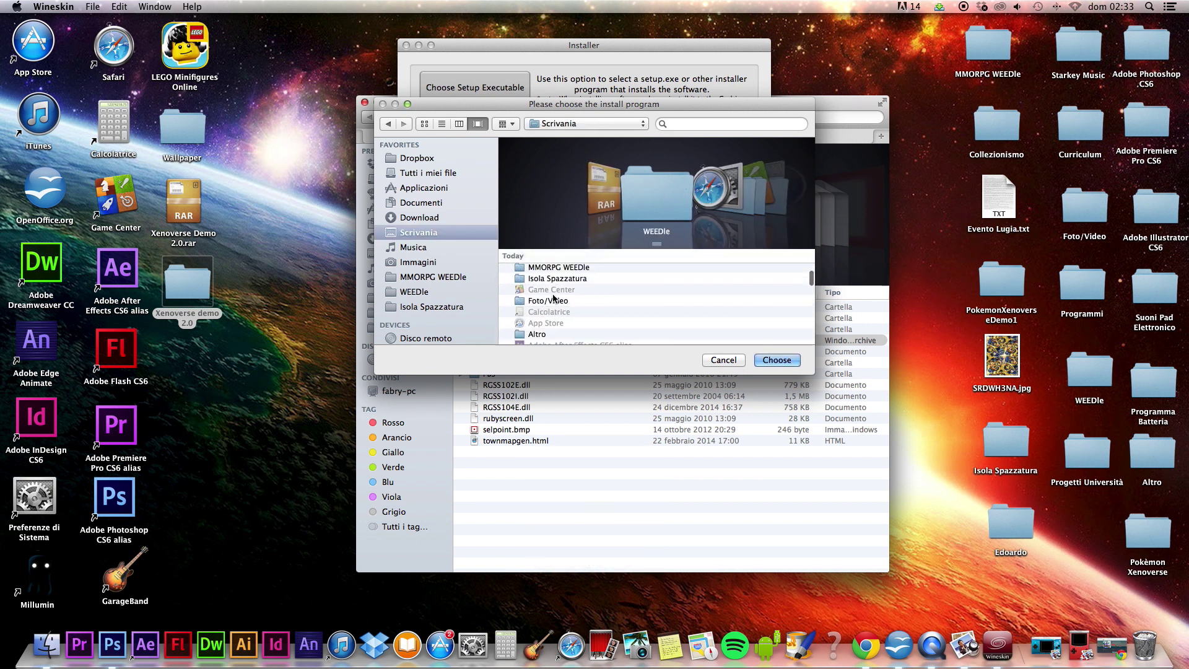
double_click(553, 300)
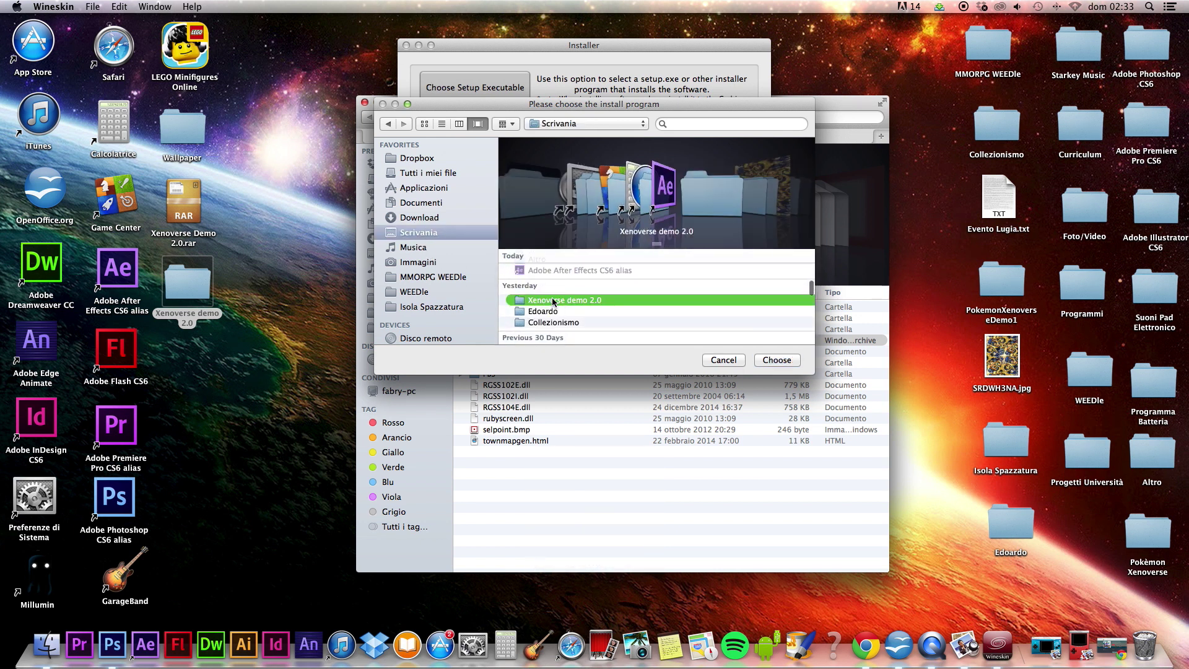
scroll(553, 302, down, 3)
scroll(553, 302, up, 1)
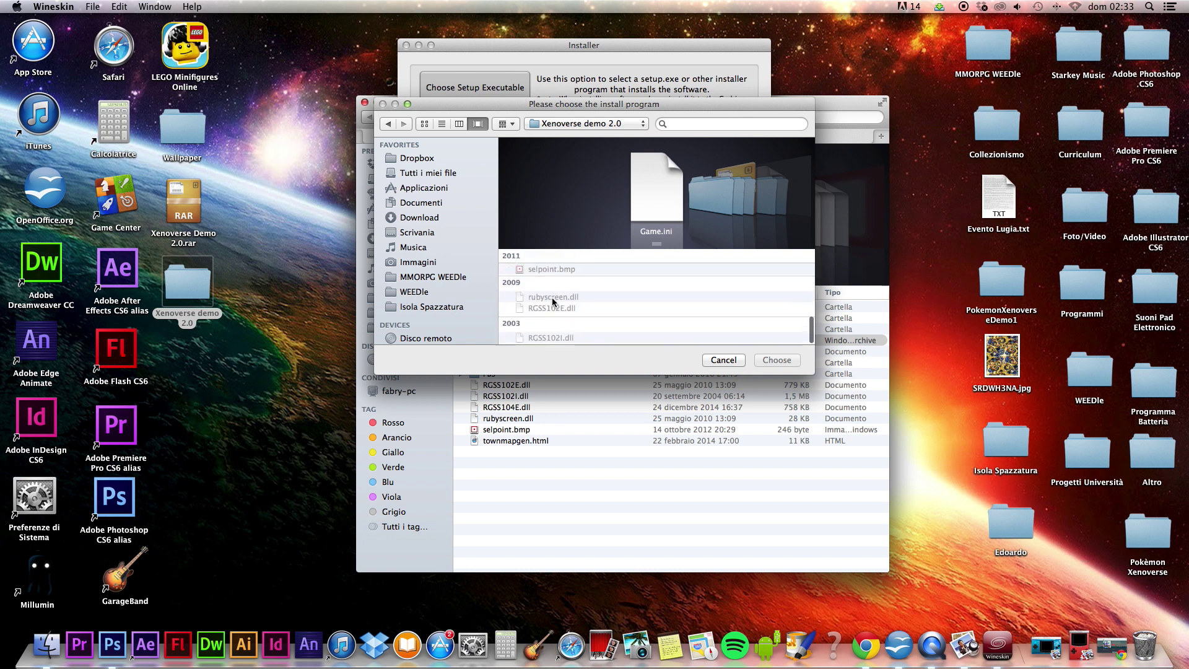
double_click(552, 336)
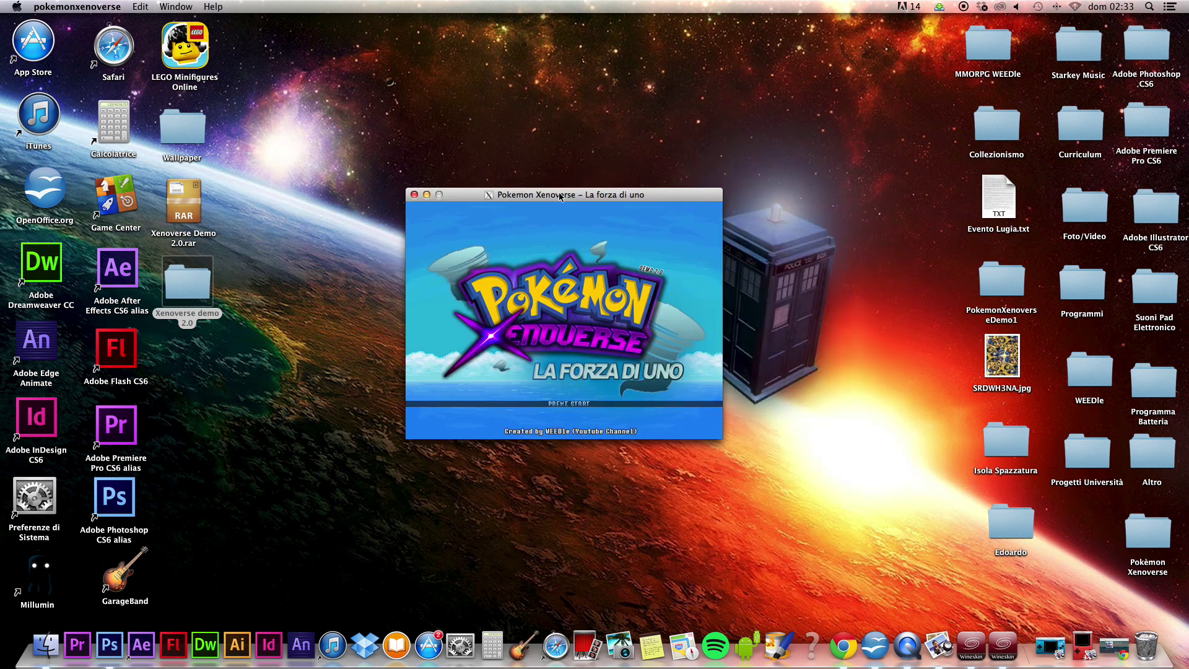
mouse_move(560, 196)
mouse_down()
mouse_move(531, 128)
mouse_move(569, 167)
mouse_move(508, 189)
mouse_move(575, 199)
mouse_up()
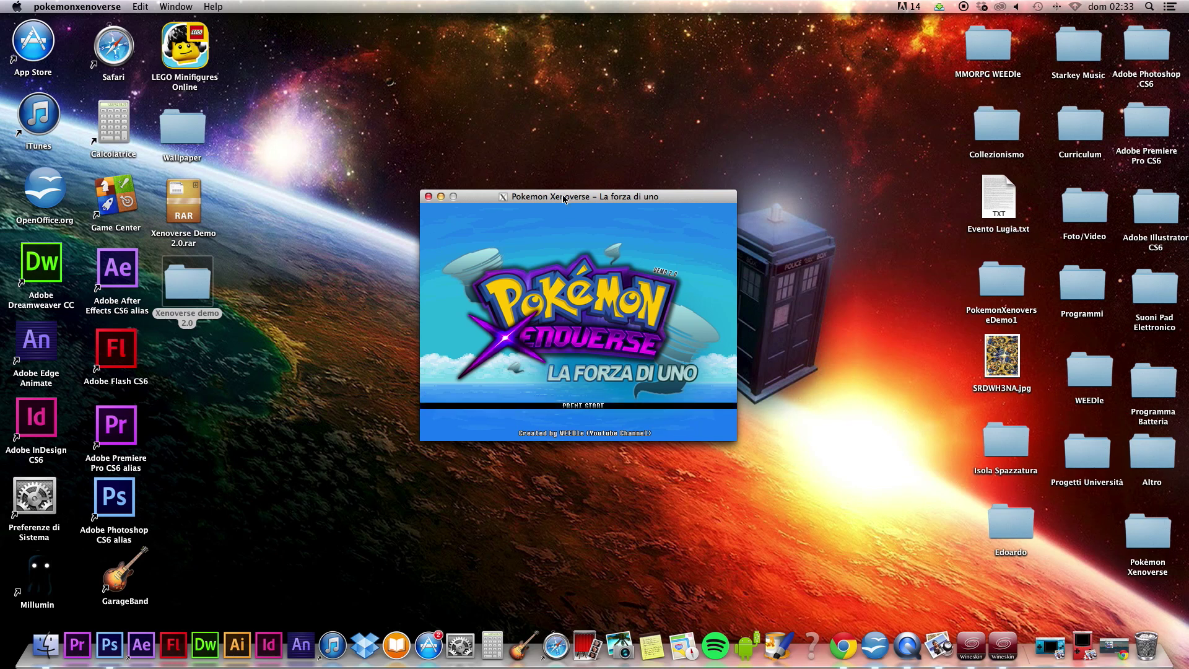
- Start the game from its title screen and advance through the missing-font messages to the main menu
key(Return)
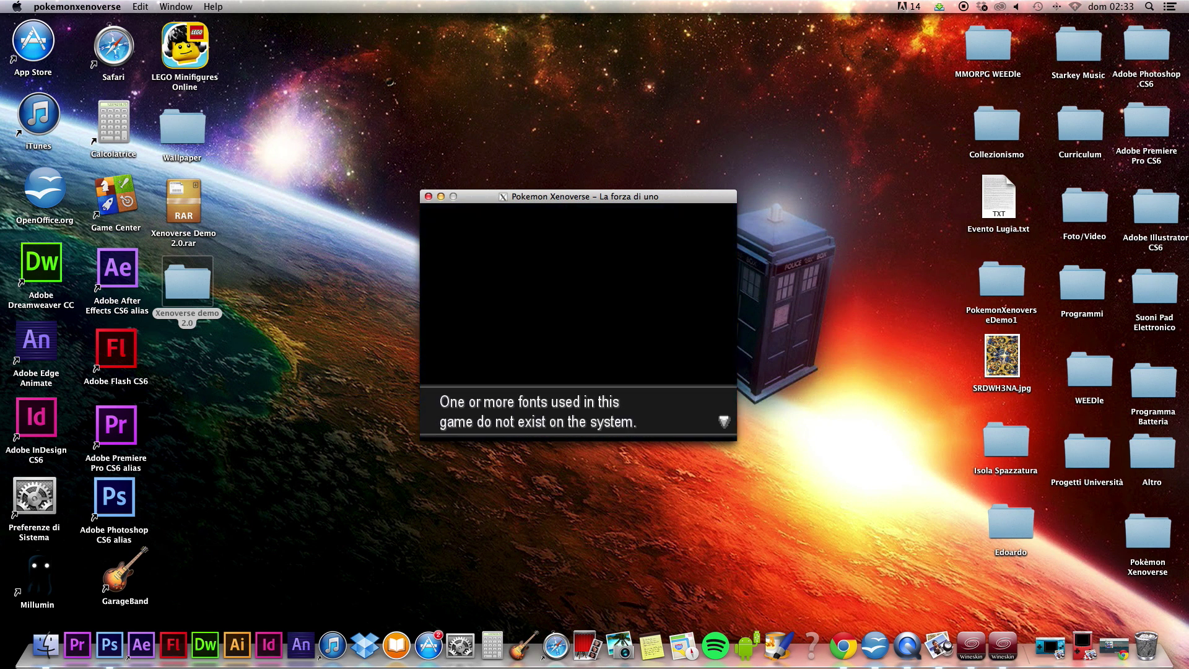
key(Return)
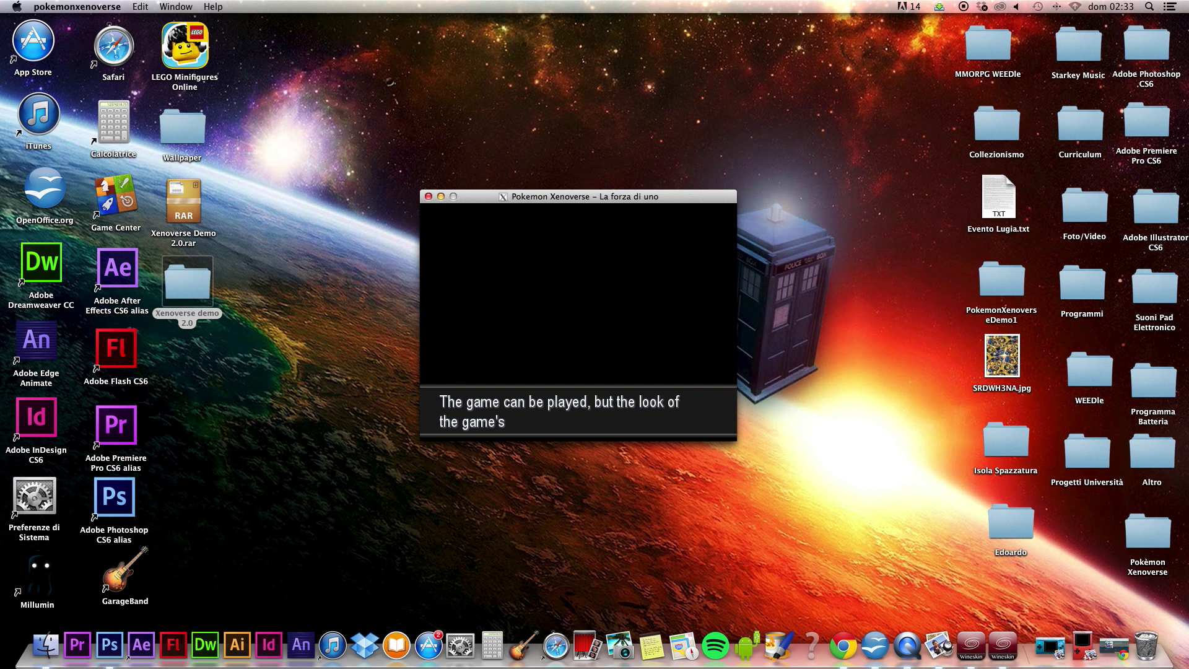
key(Return)
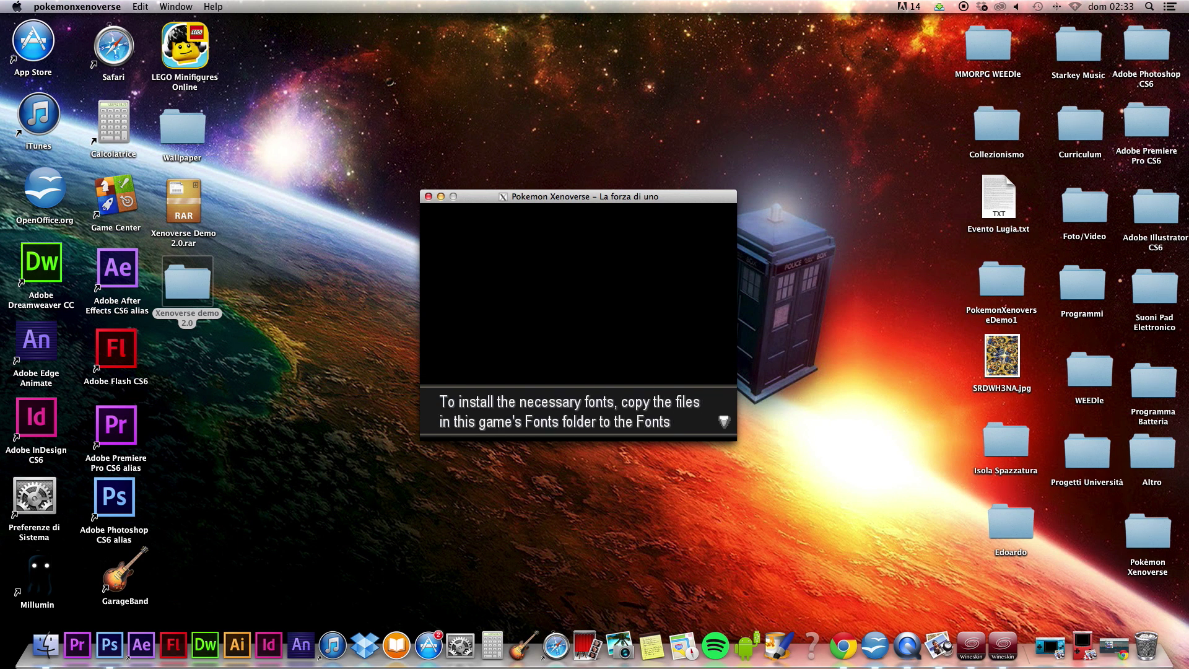
key(Return)
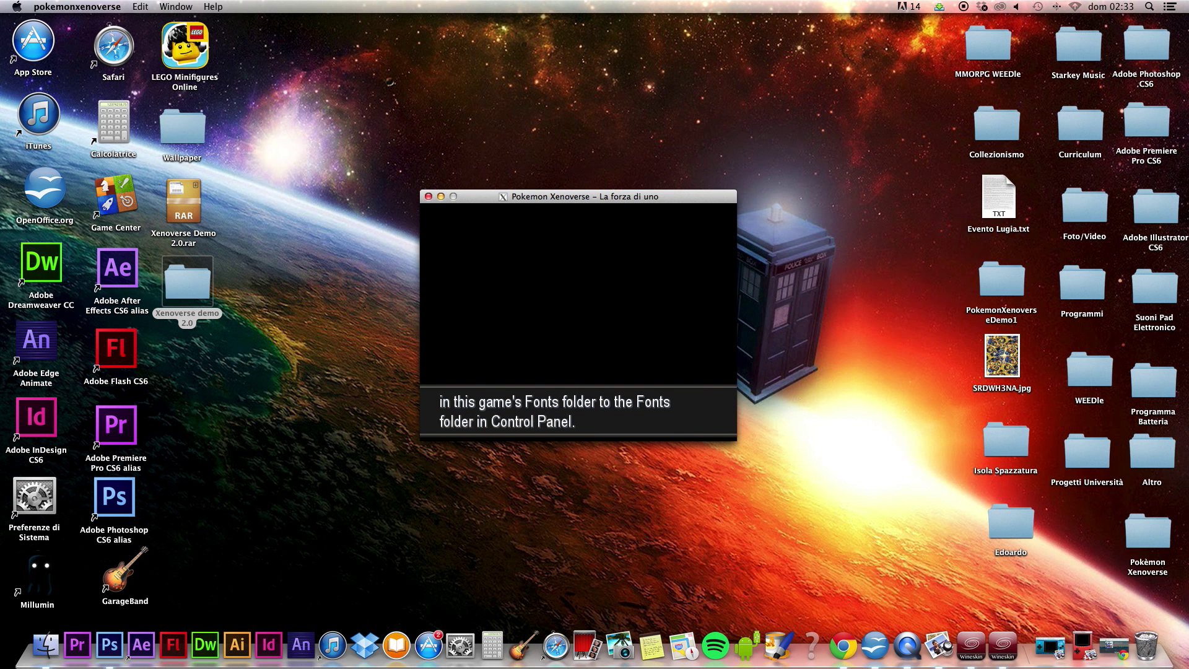
key(Return)
- Open the game's Options from the main menu, shifting the game window slightly
key(Down)
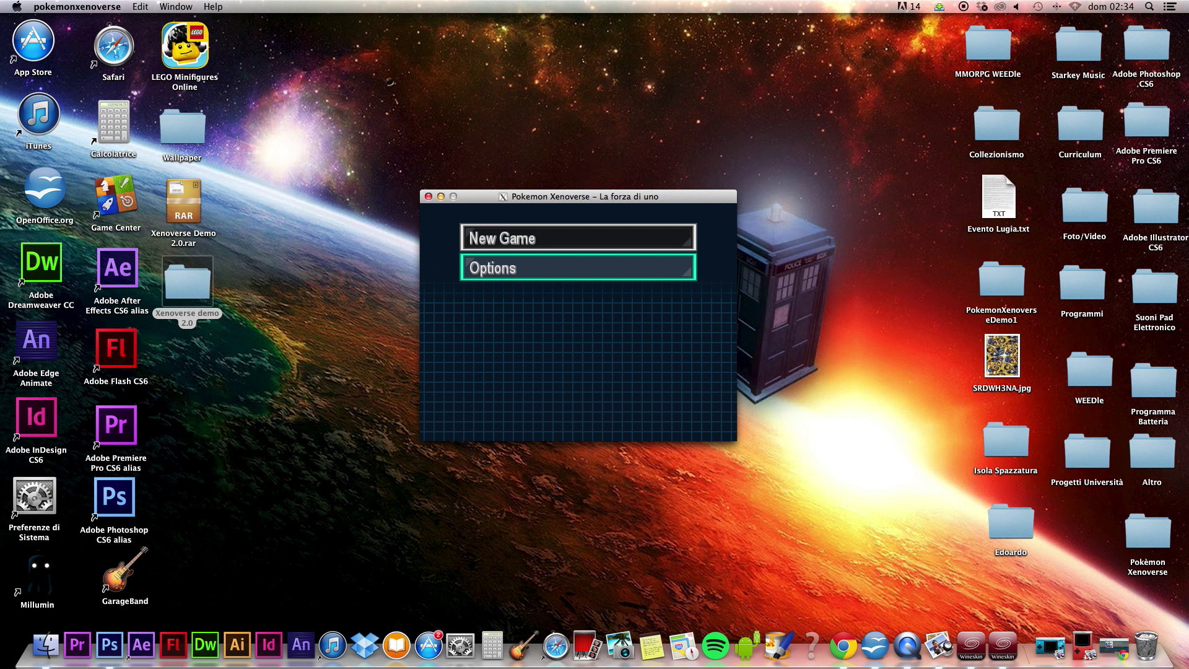
key(Up)
key(Down)
mouse_move(616, 199)
mouse_down()
mouse_move(592, 189)
mouse_move(614, 195)
mouse_up()
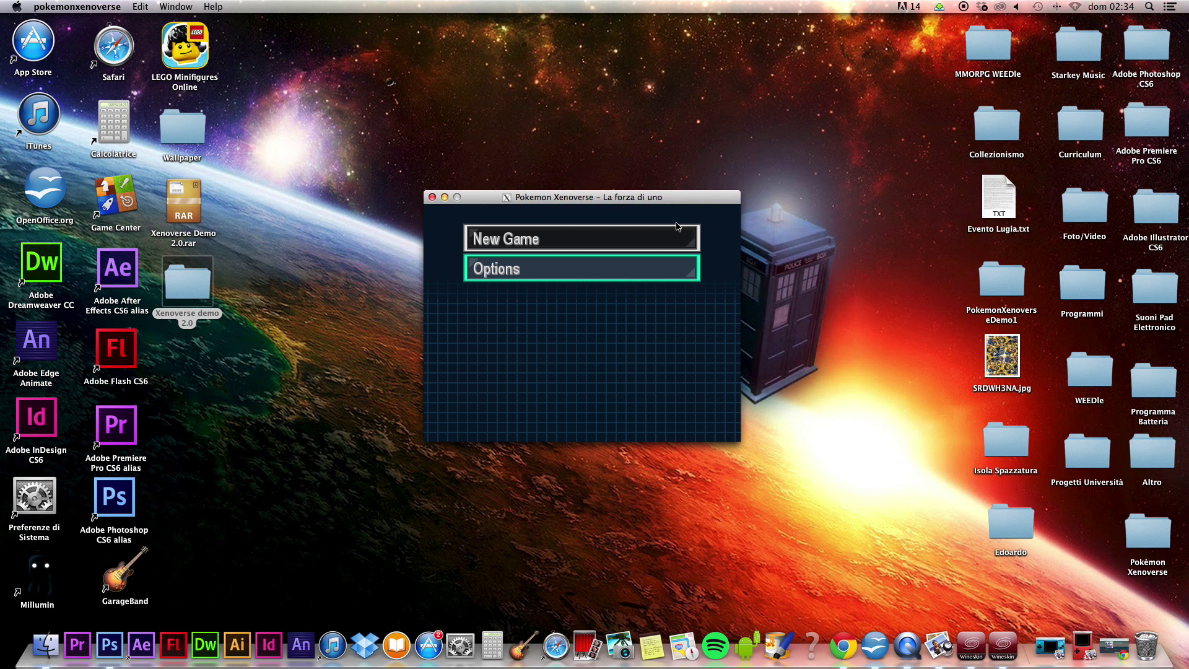
key(Return)
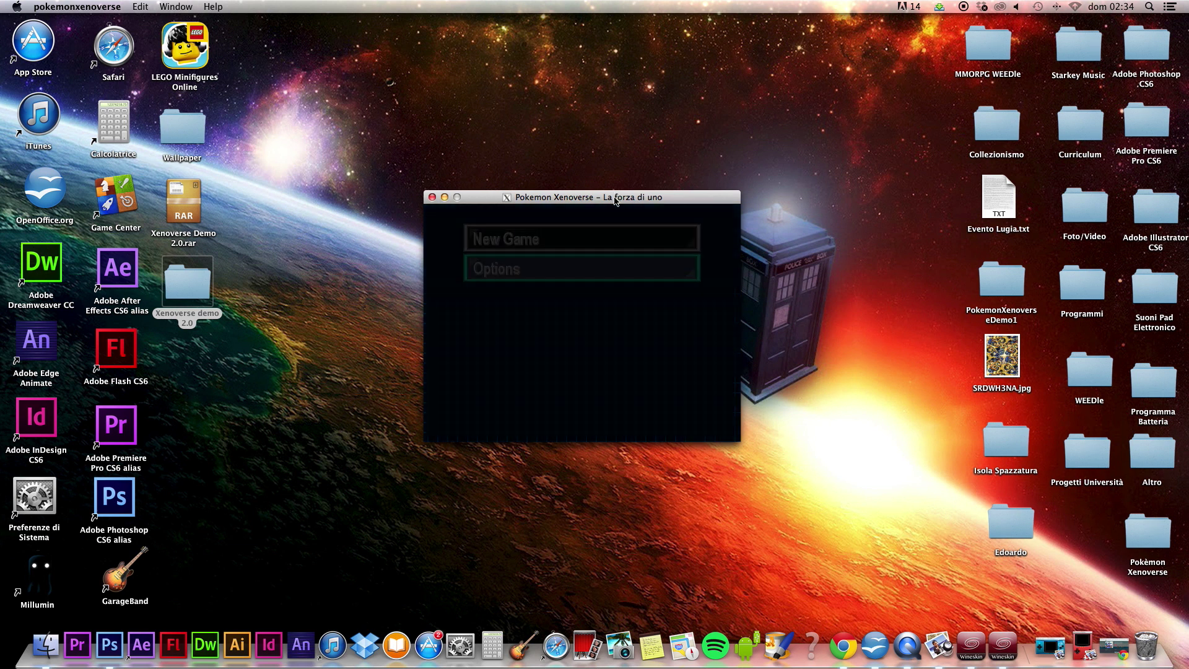
- Go to the Screen Size setting in the game options and nudge the game window
key(Down)
key(Down)
key(Down)
key(Down)
key(Up)
key(Up)
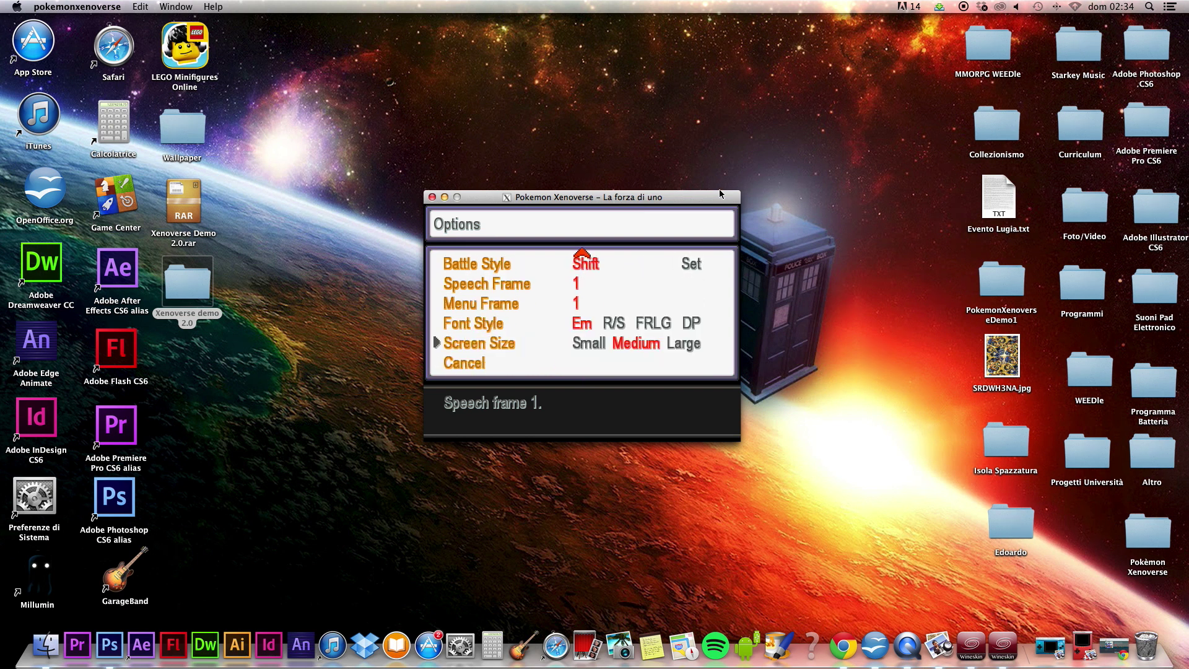
mouse_move(707, 196)
mouse_down()
mouse_move(693, 197)
mouse_move(704, 202)
mouse_up()
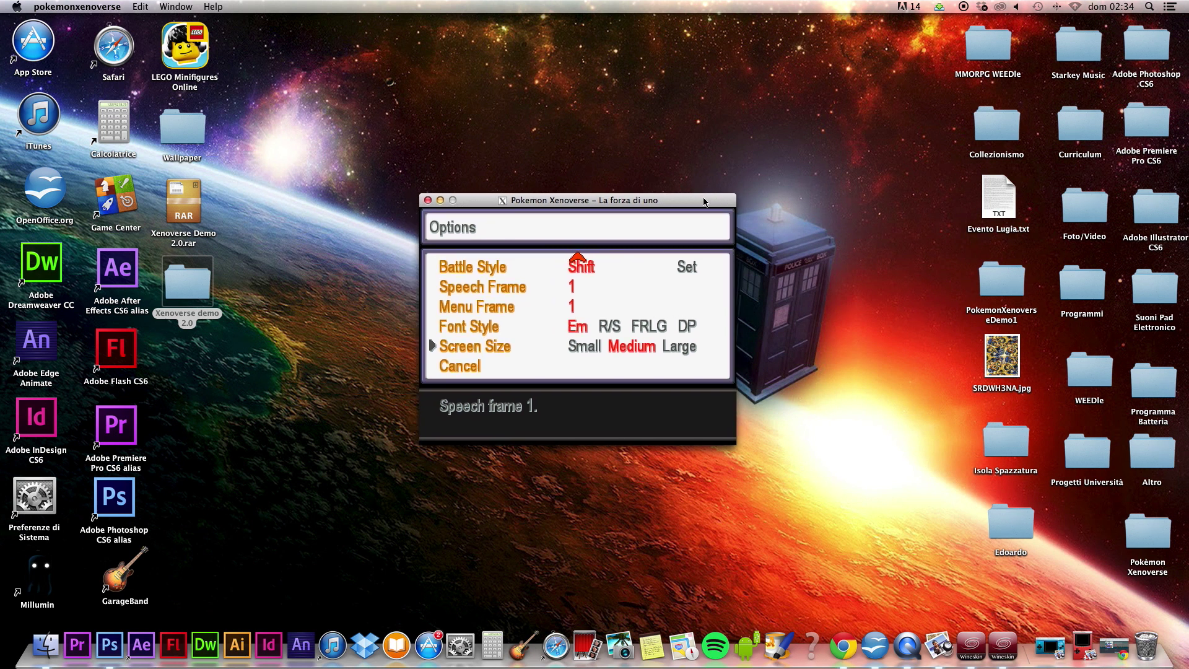
- Restore the minimized bugiardo.png console image, enlarge it, and place the game window over its screen area
click(1082, 645)
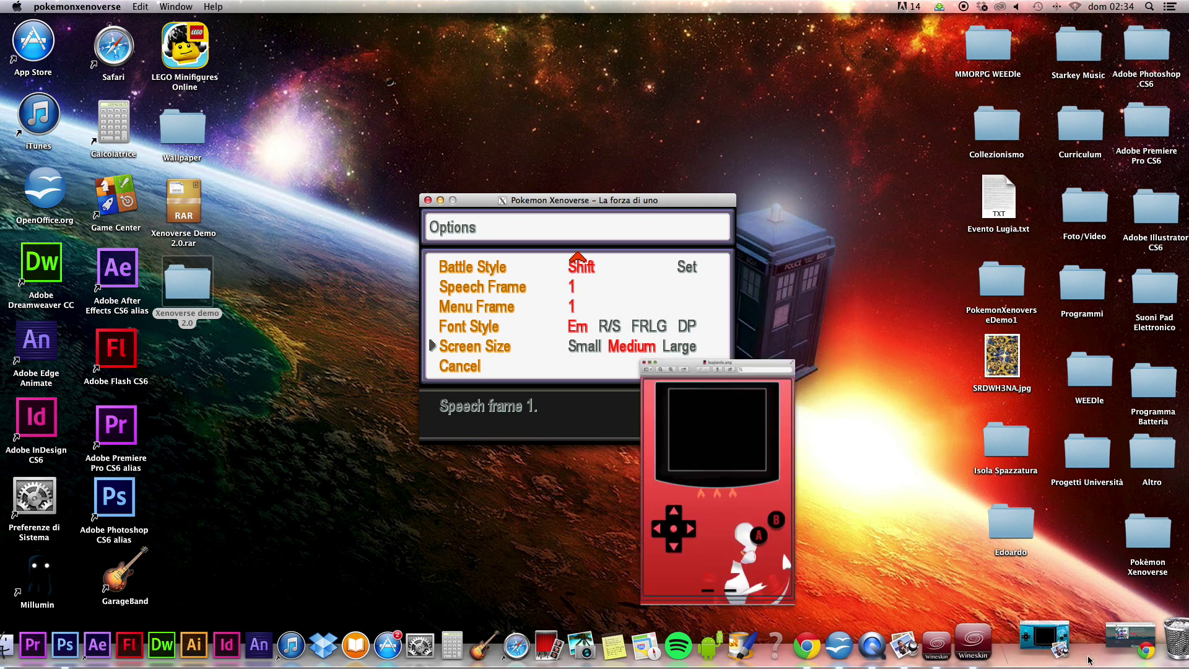
drag(221, 21, 245, 50)
drag(546, 201, 551, 198)
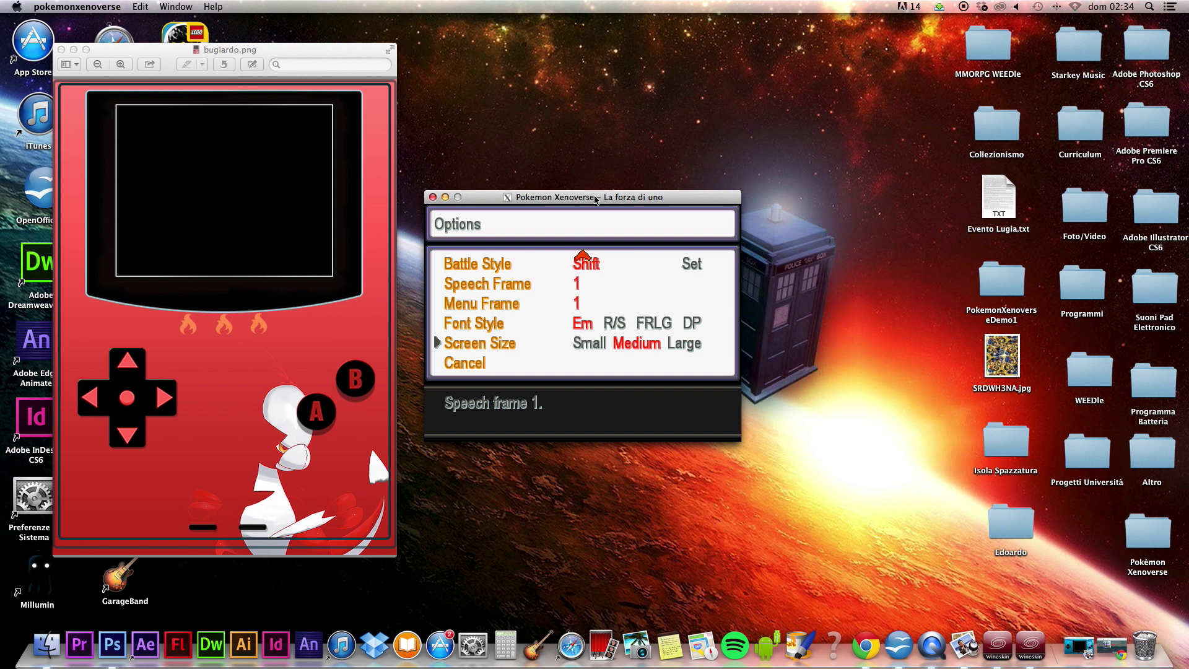
drag(293, 50, 568, 64)
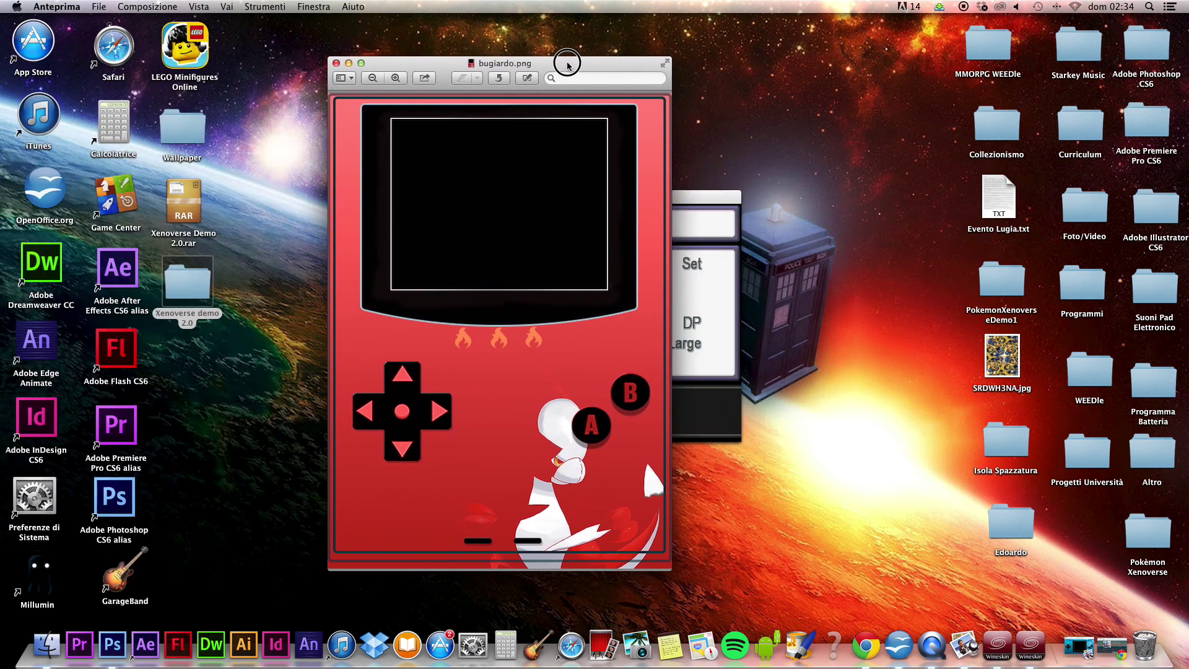
drag(672, 571, 722, 623)
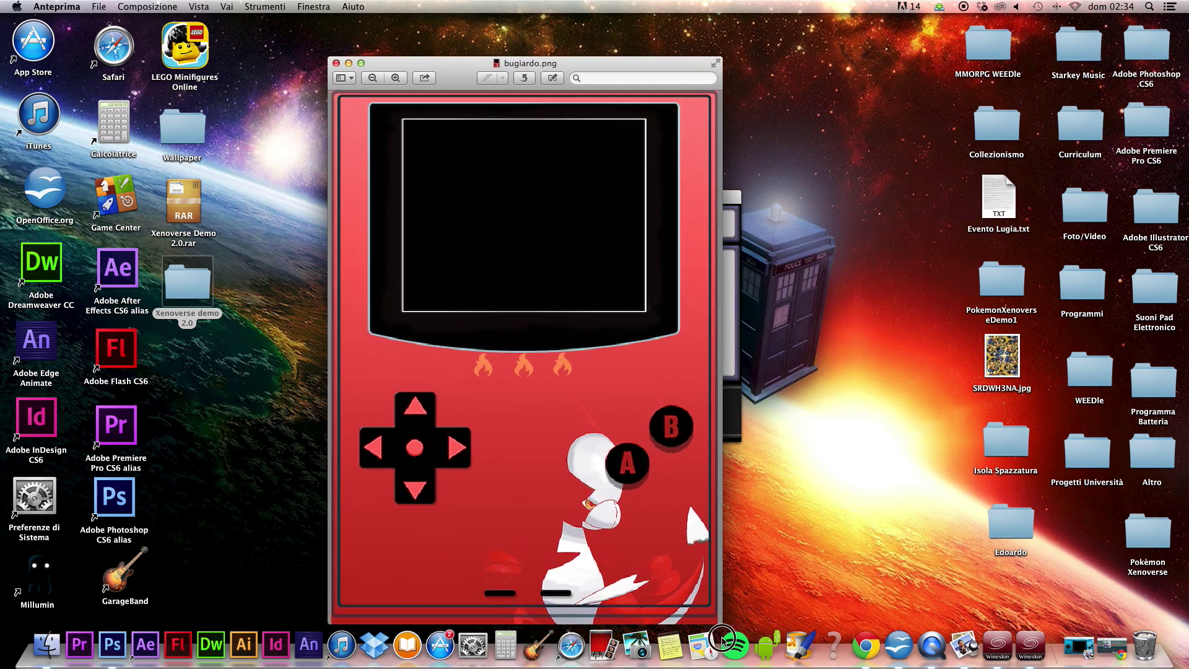
click(995, 641)
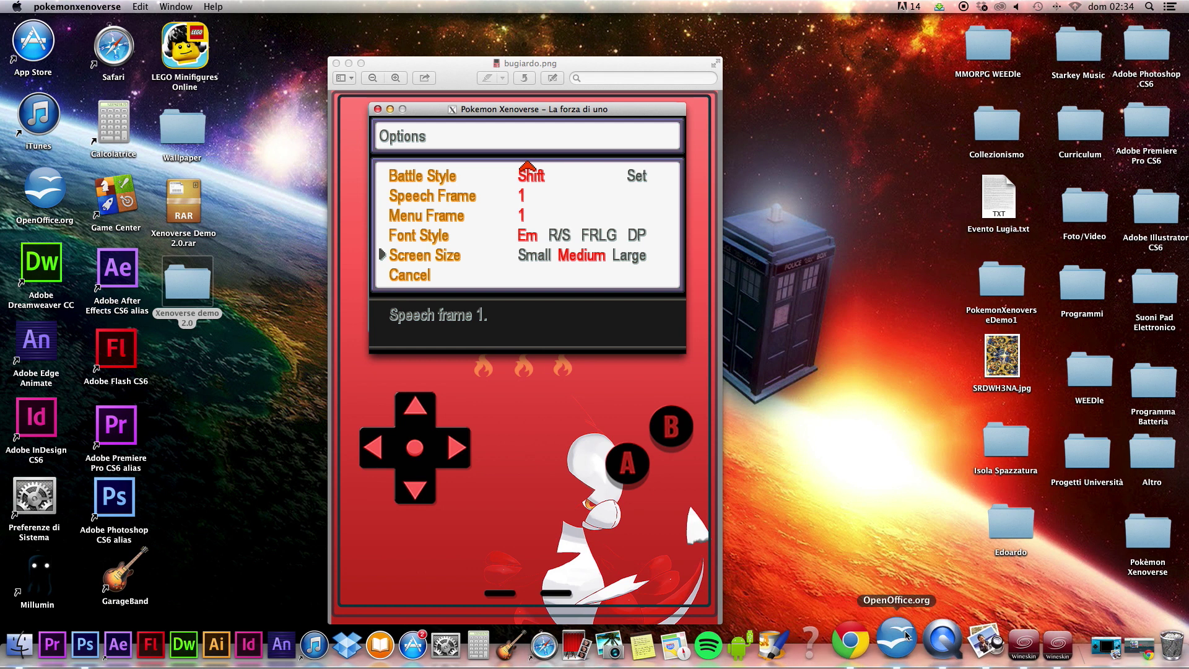
click(1030, 650)
- Set the game's Screen Size to Small and go to the Cancel entry
key(Up)
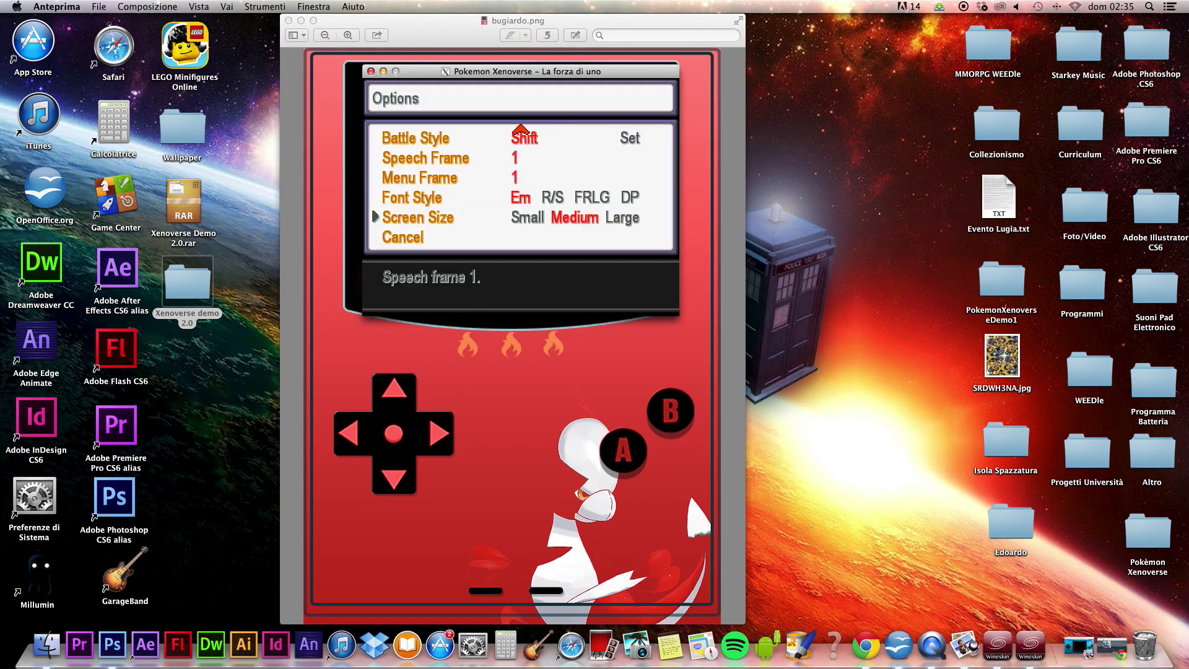
key(Left)
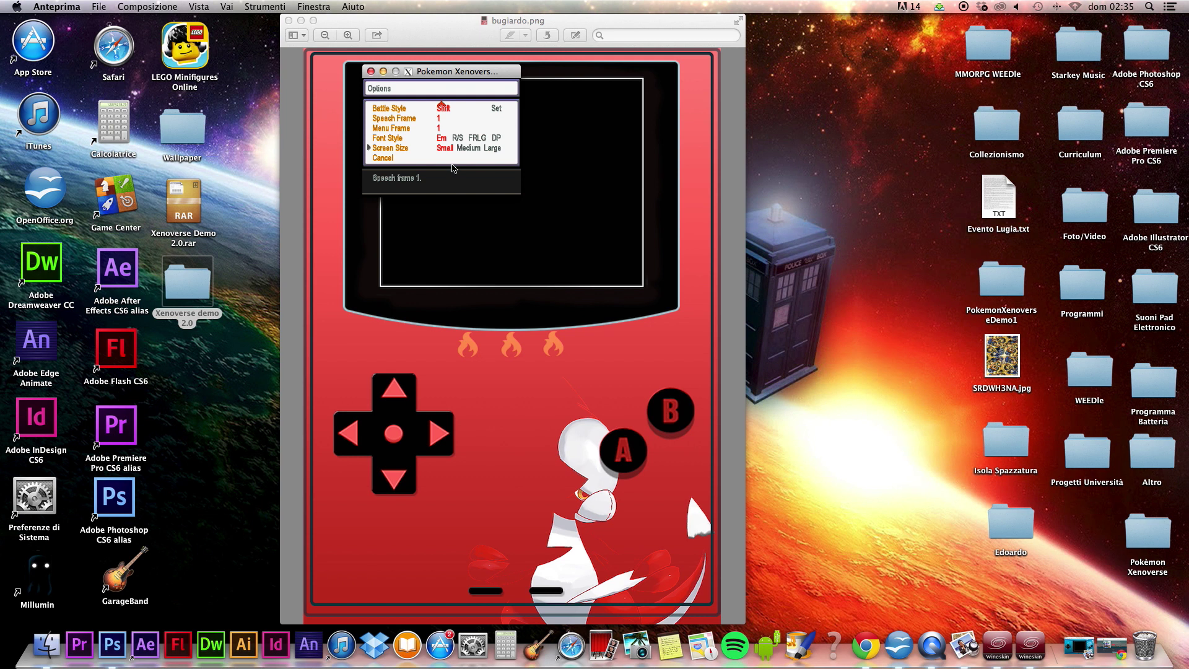
key(Right)
key(Left)
key(Down)
key(Down)
key(Up)
- Close the bugiardo.png image and move the Wineskin Busy window and the game window apart
click(289, 20)
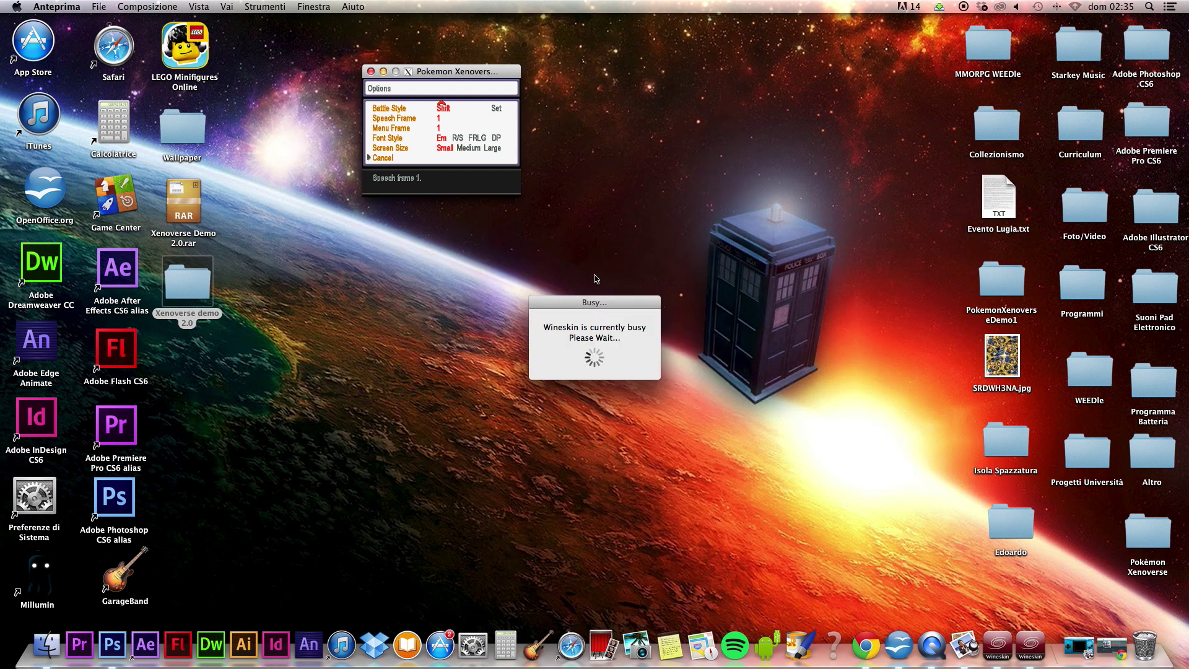
click(607, 317)
drag(608, 318, 841, 29)
drag(448, 73, 497, 154)
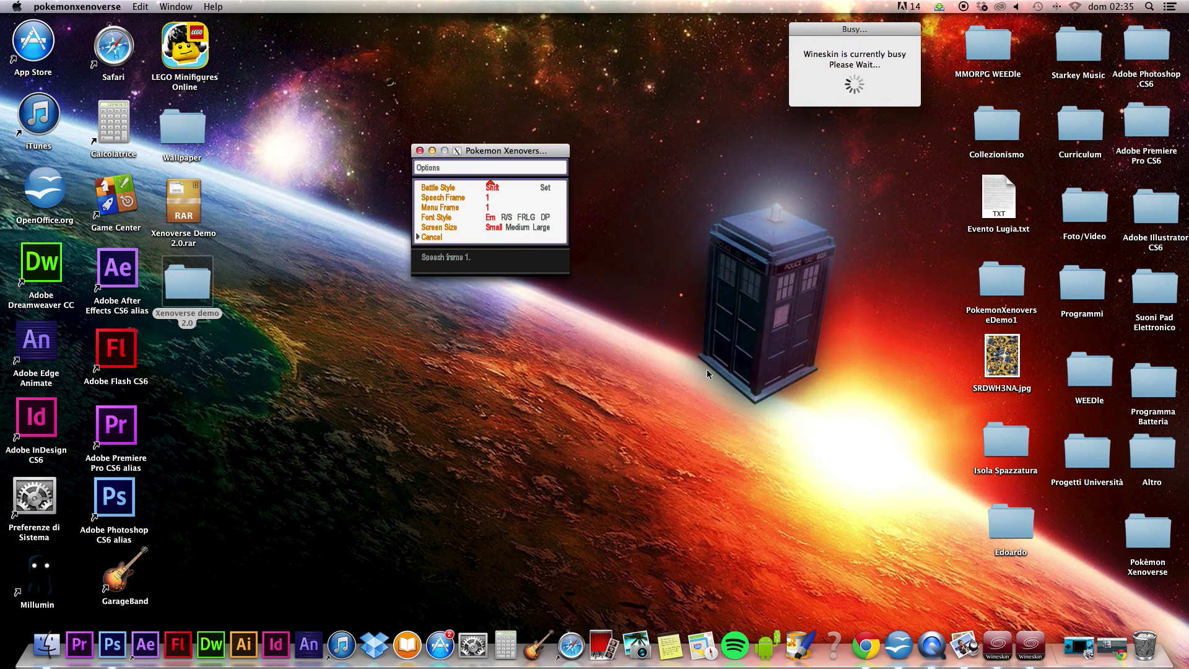
- Restore the minimized gameboypshu.png image and fit the small game window inside its console screen
click(1088, 655)
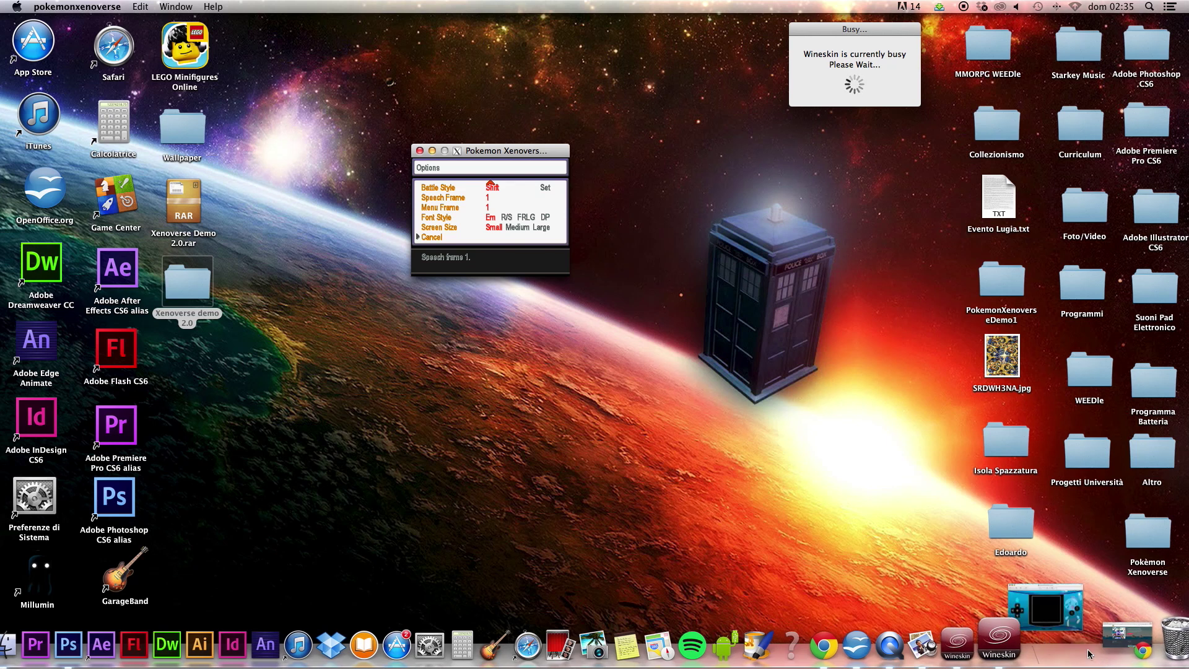
drag(673, 178, 585, 289)
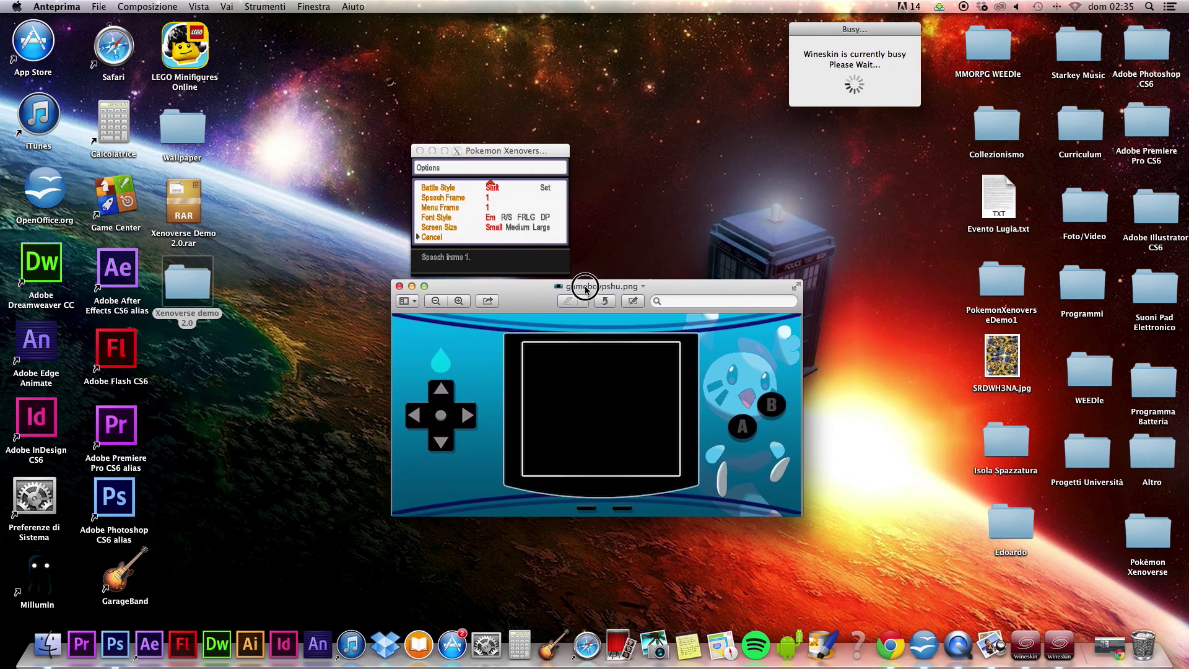
drag(466, 151, 585, 345)
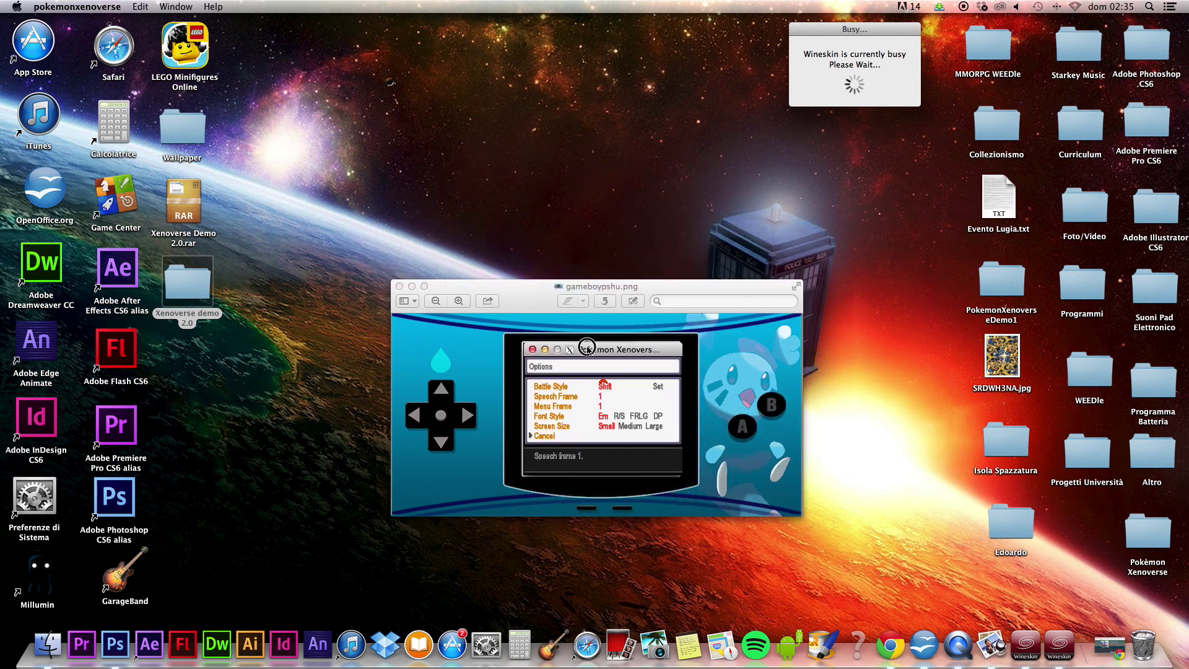
- Leave the game options and start a New Game from the main menu
key(Return)
key(Up)
key(Return)
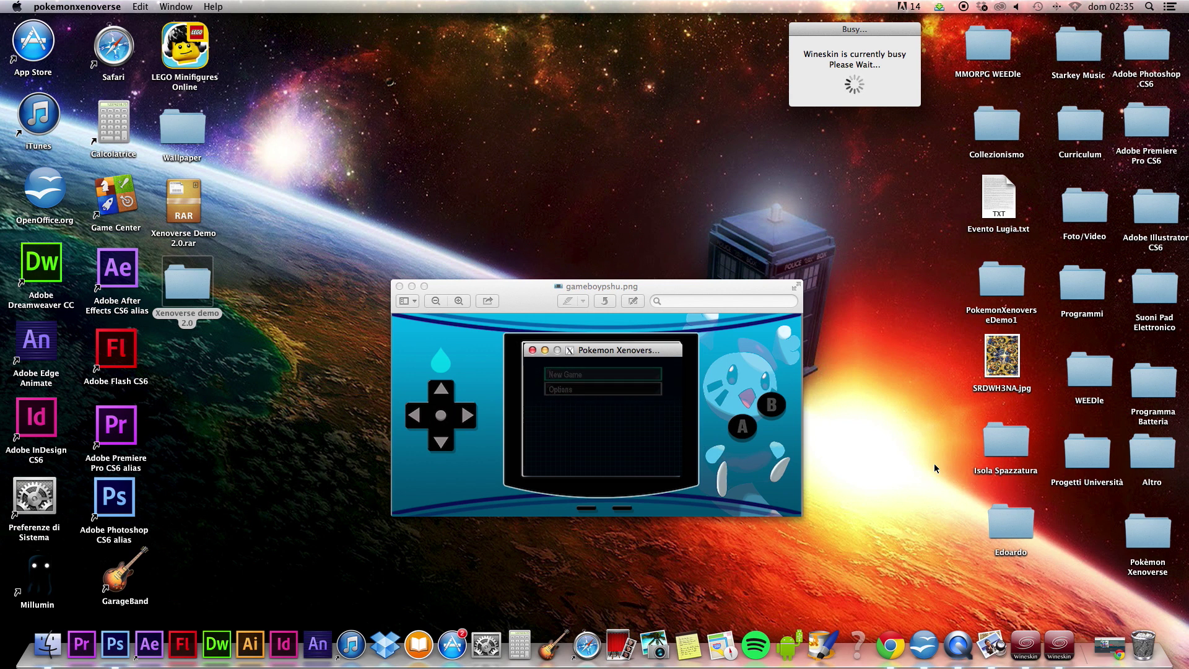